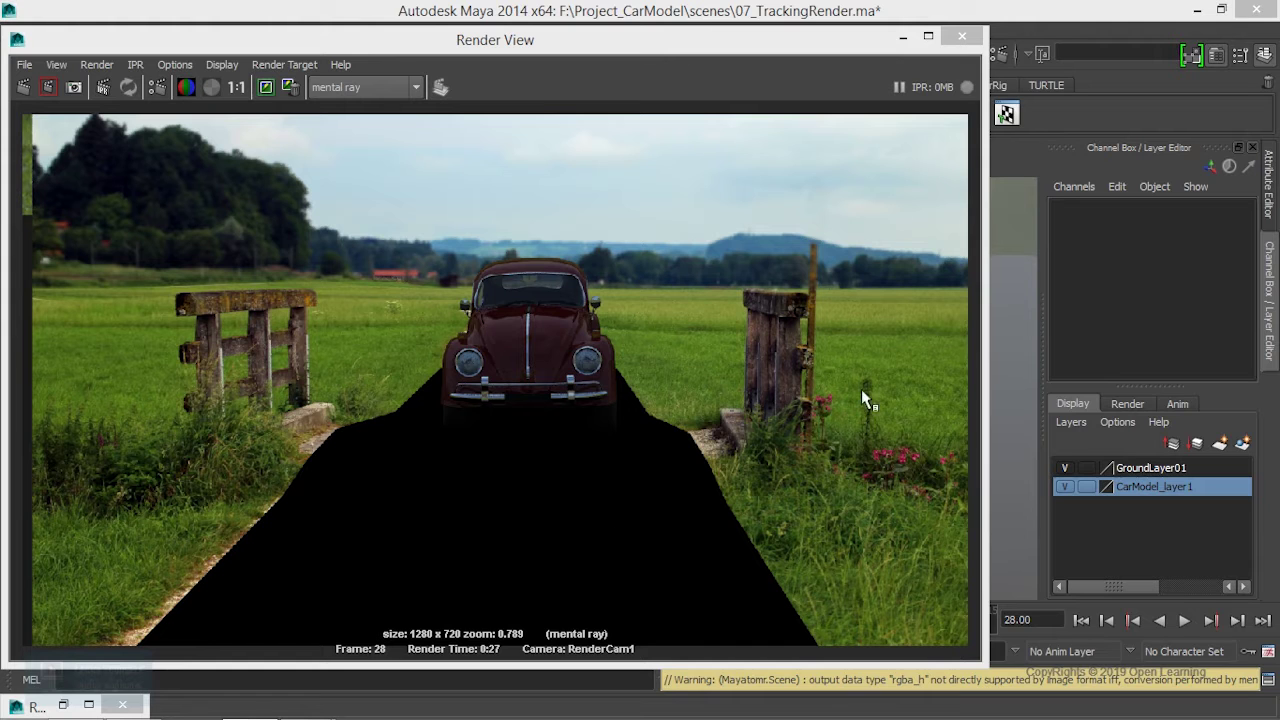
# - Minimize the Render View to get back to the car-on-road scene through RenderCam1
pyautogui.click(901, 39)
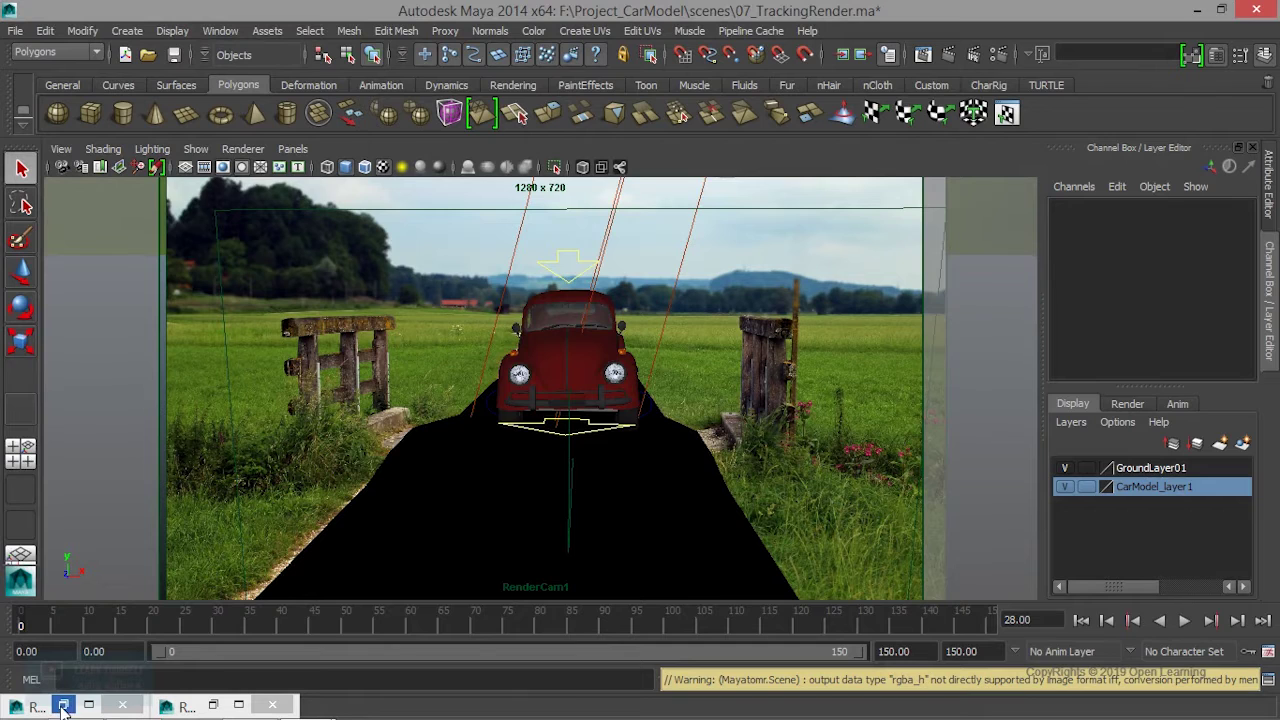
# - In Hypershade, delete the useBackground1 material, keeping useBackground2, then minimize Hypershade
pyautogui.click(222, 31)
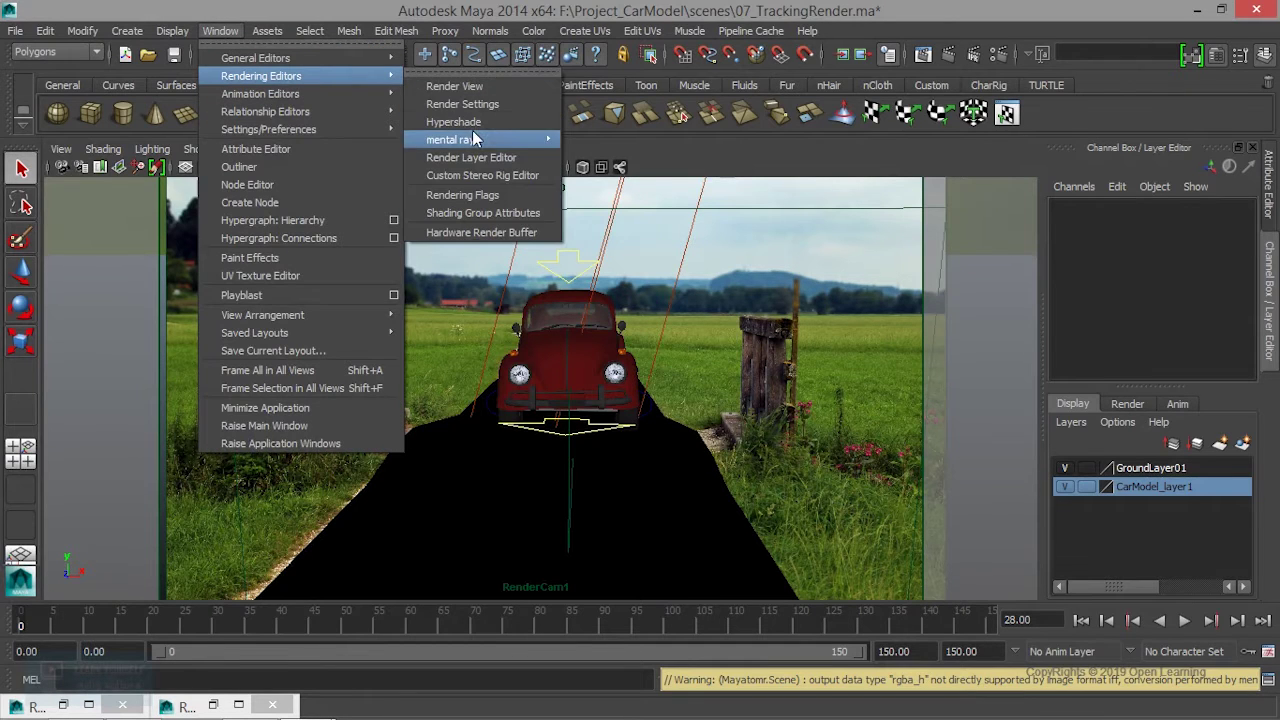
pyautogui.click(472, 124)
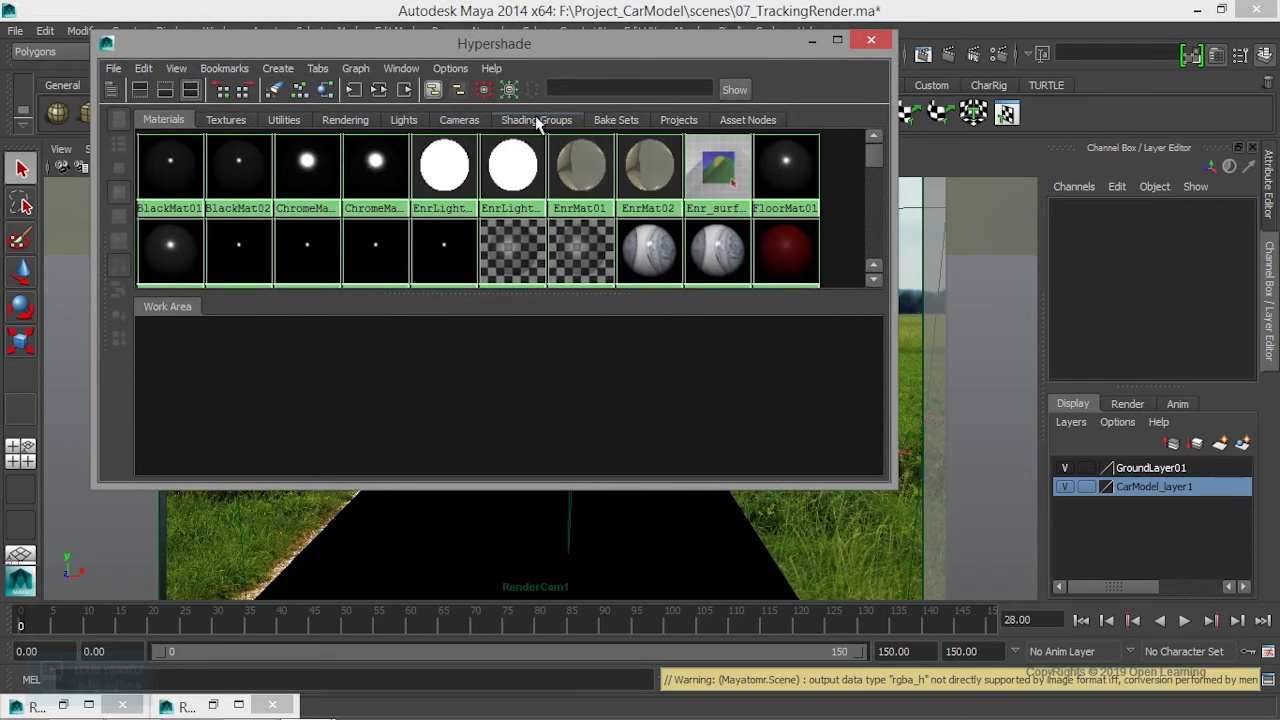
pyautogui.scroll(-2, 514, 243)
pyautogui.scroll(-2, 518, 244)
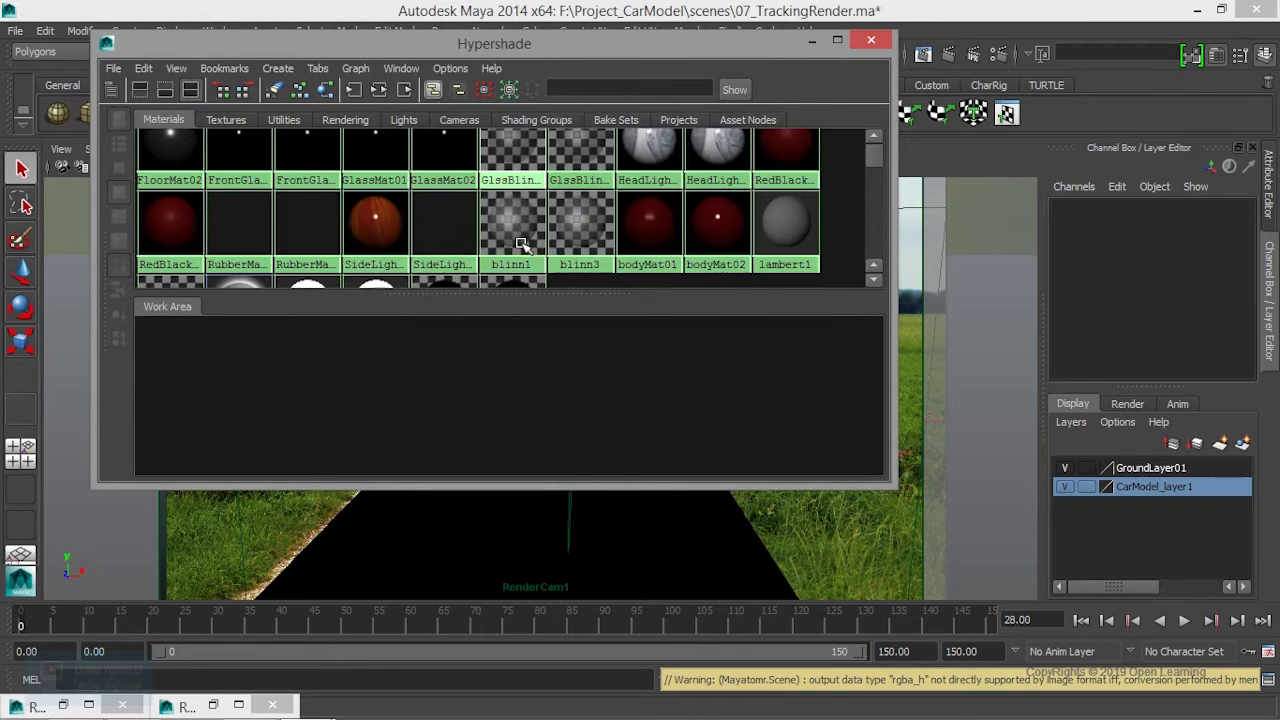
pyautogui.scroll(-2, 520, 244)
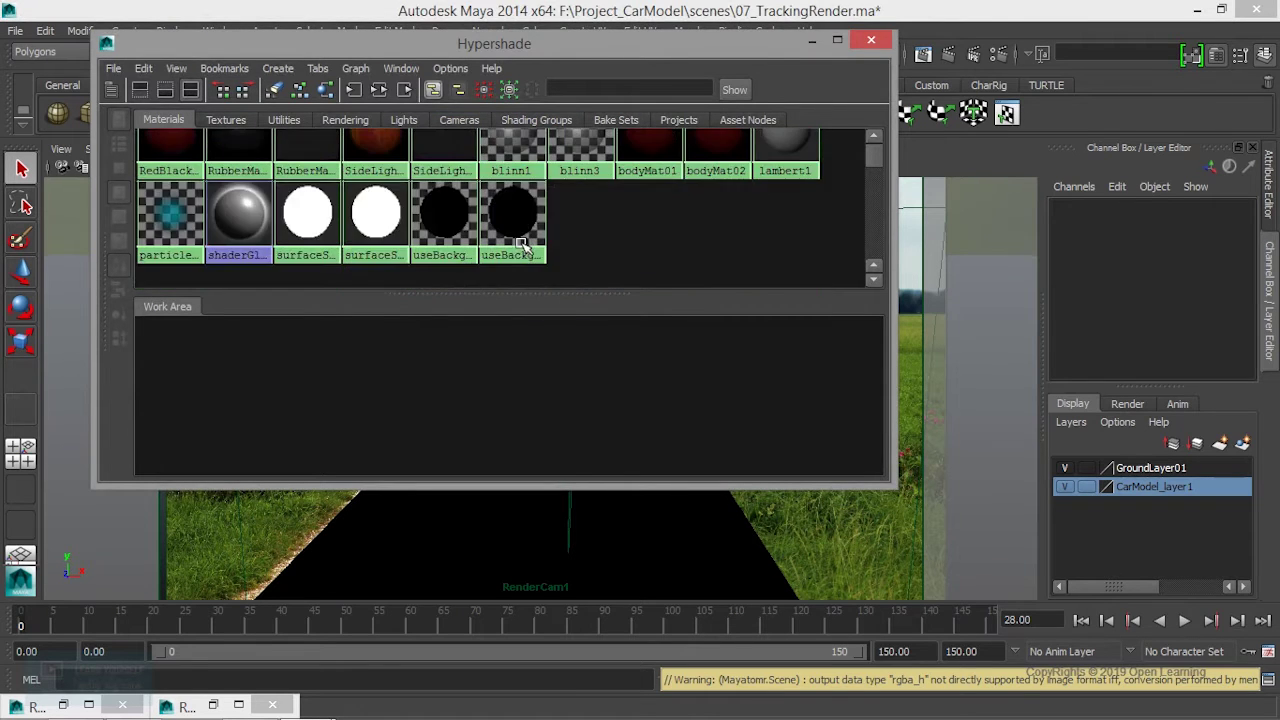
pyautogui.click(432, 220)
pyautogui.click(505, 220)
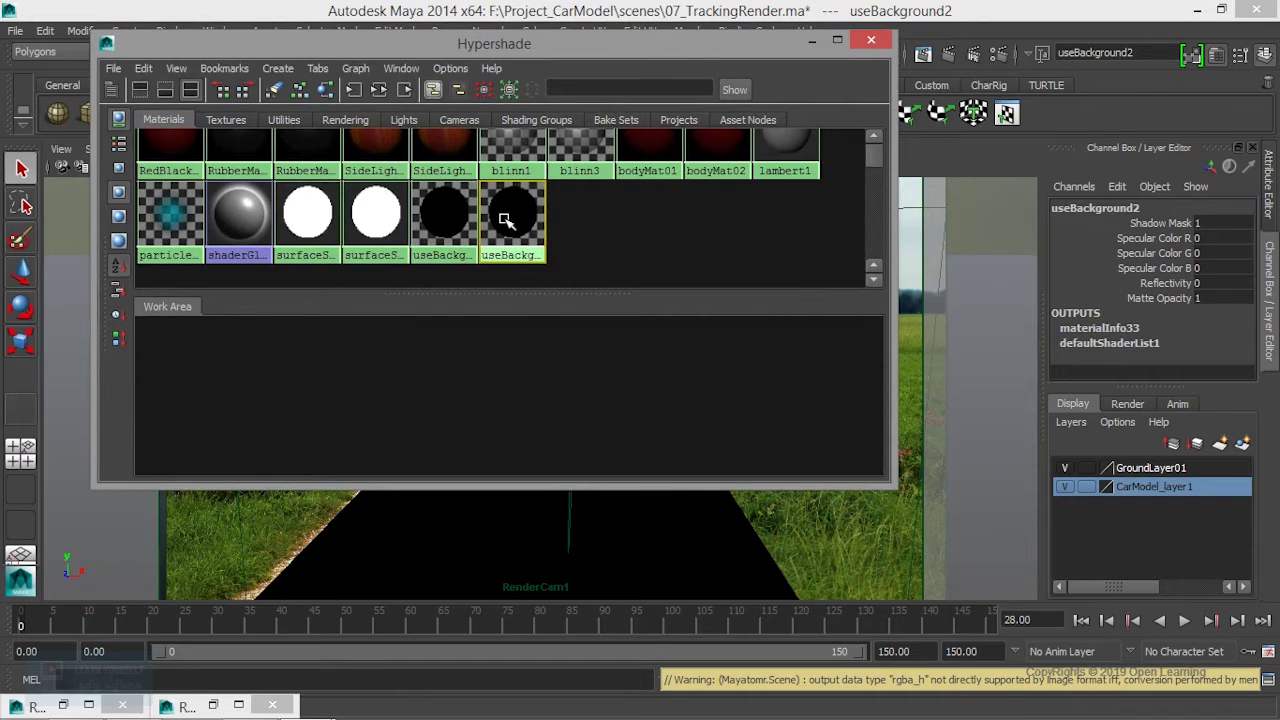
pyautogui.click(449, 222)
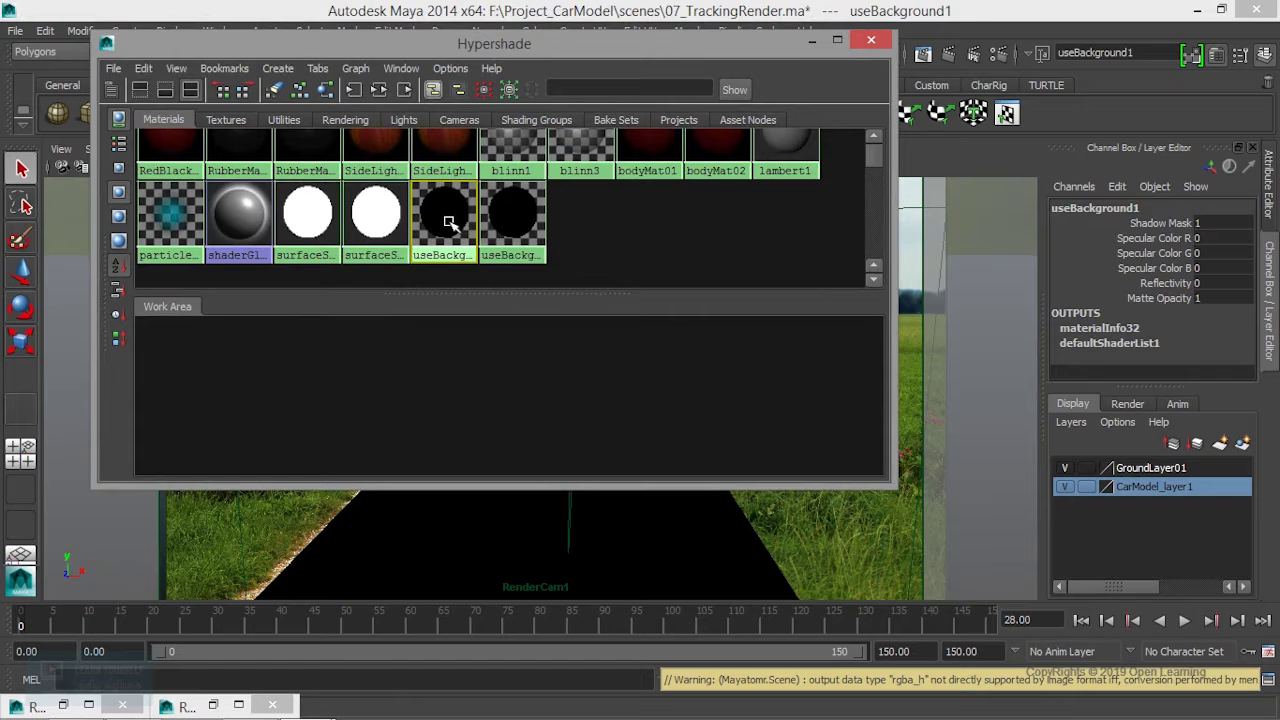
pyautogui.press('Delete')
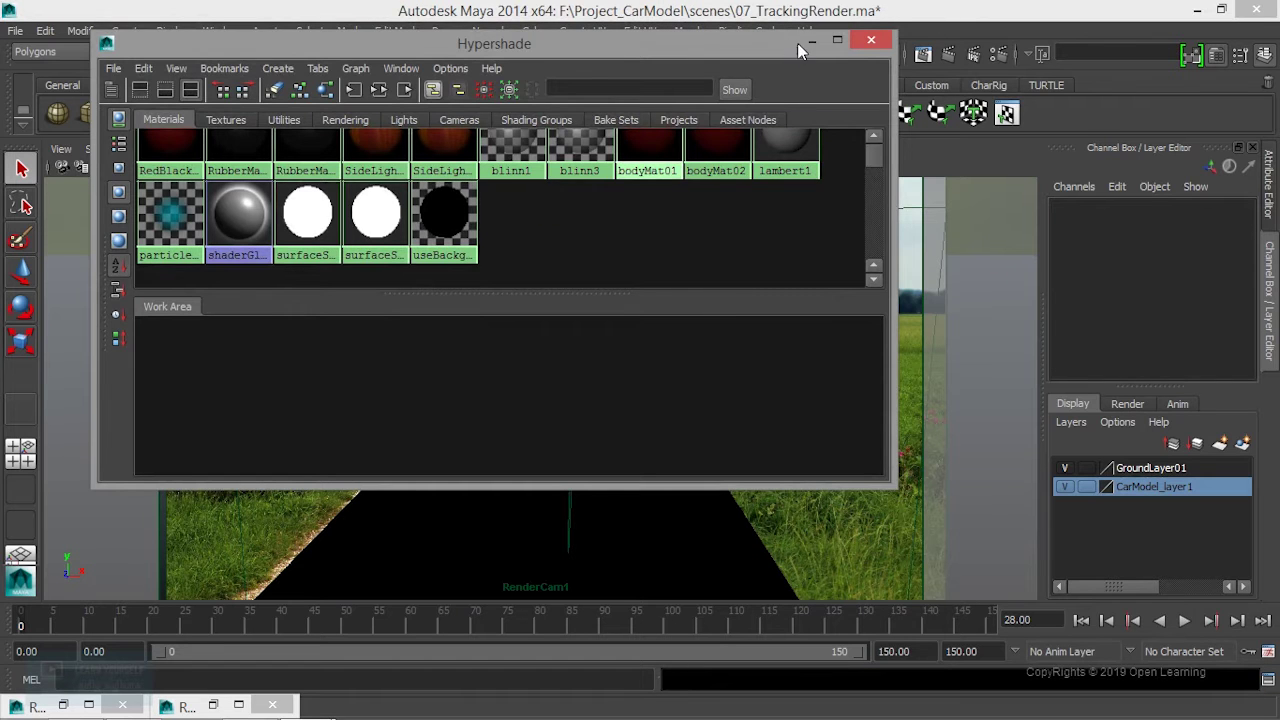
pyautogui.click(811, 41)
# - Select the Ground01 plane, then switch the viewport to the persp camera and zoom out
pyautogui.click(670, 483)
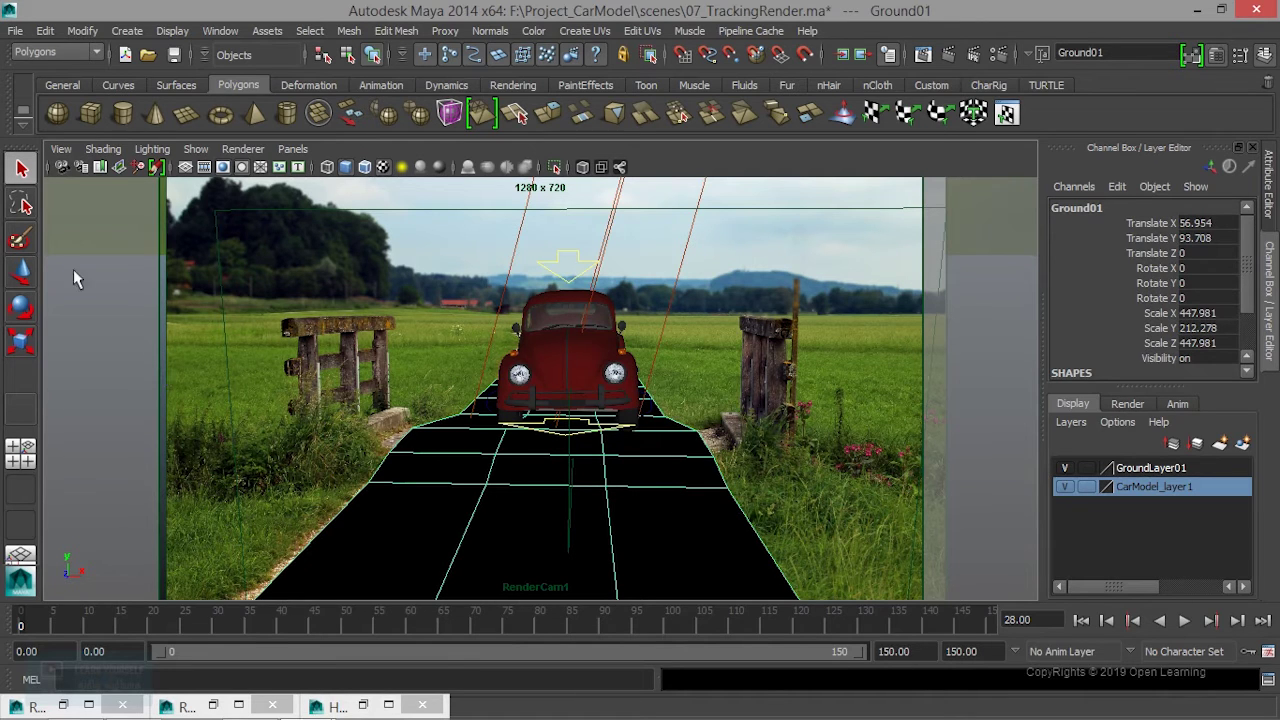
pyautogui.click(296, 149)
pyautogui.click(468, 185)
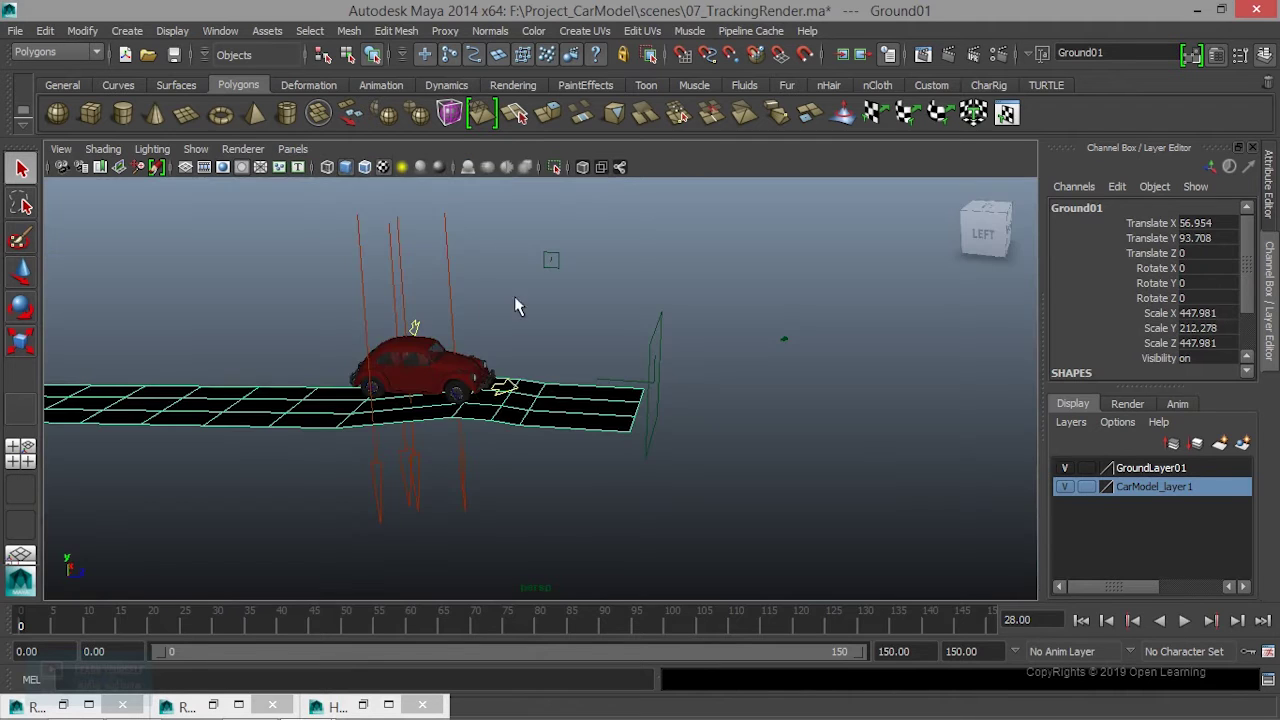
pyautogui.scroll(-5, 511, 463)
pyautogui.scroll(-5, 511, 463)
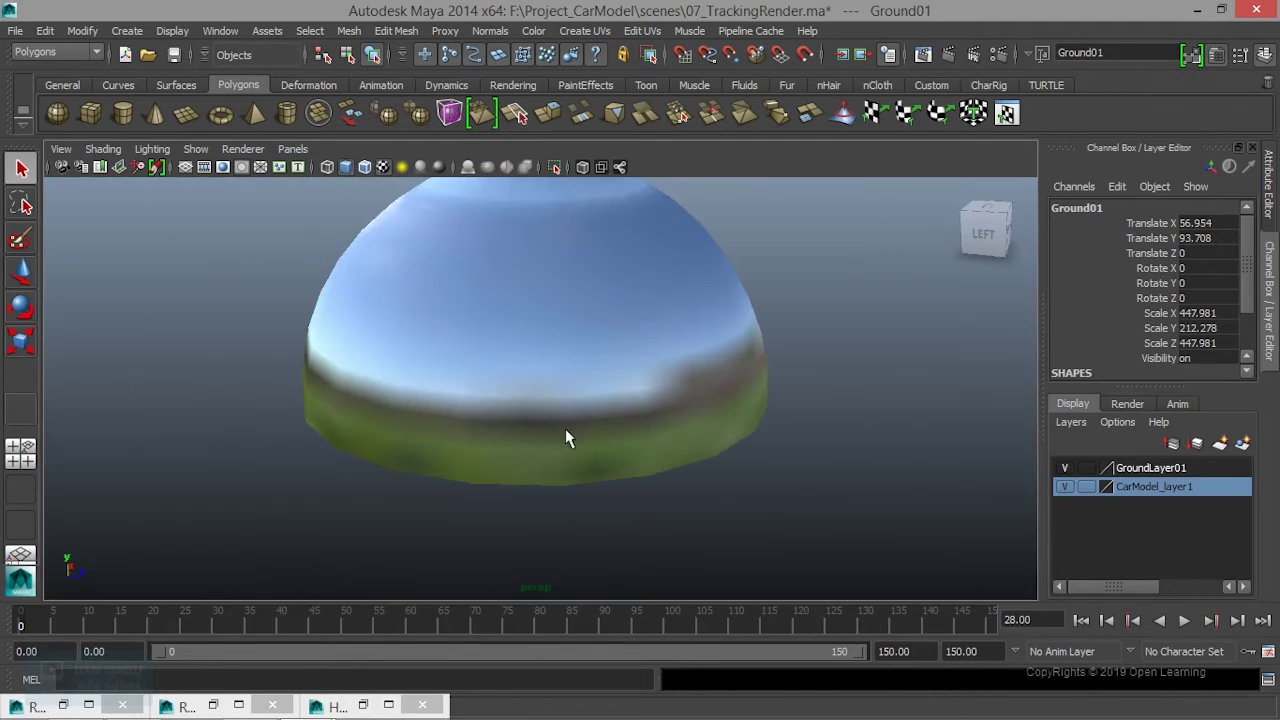
# - Select the pSphere1 sky dome, zoom back in, and render the current frame
pyautogui.click(762, 430)
pyautogui.scroll(8, 762, 435)
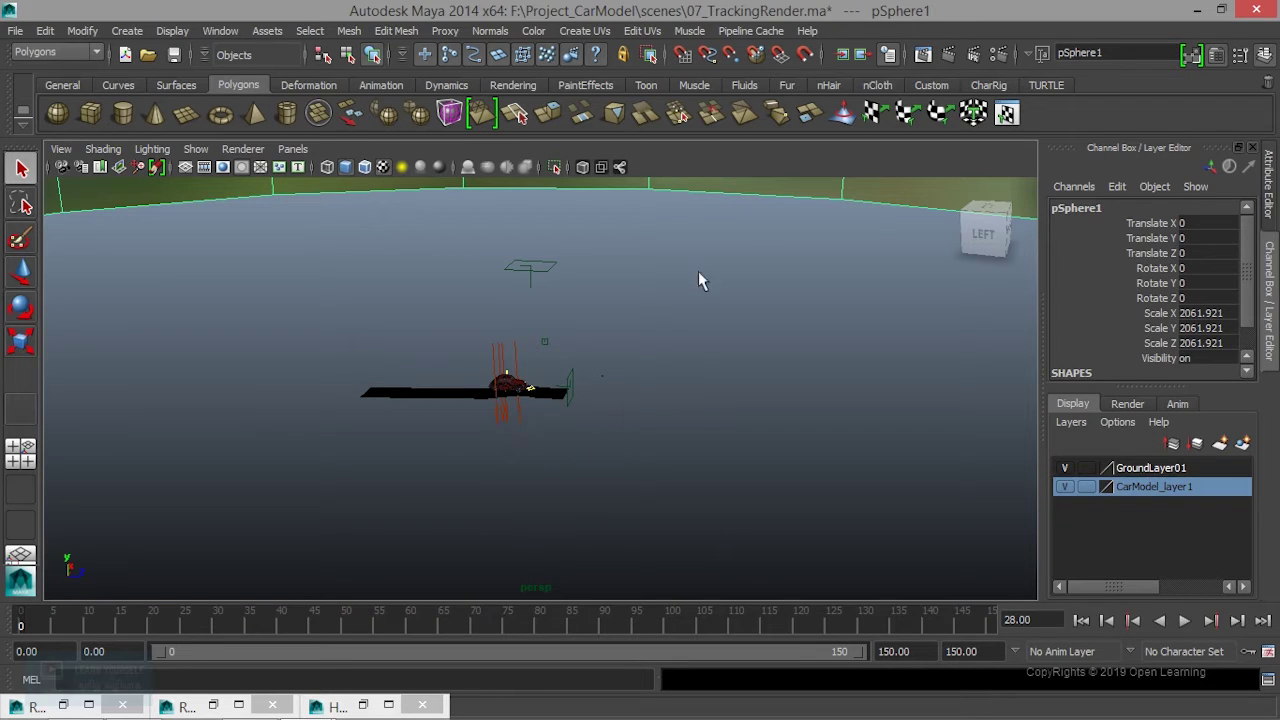
pyautogui.click(922, 56)
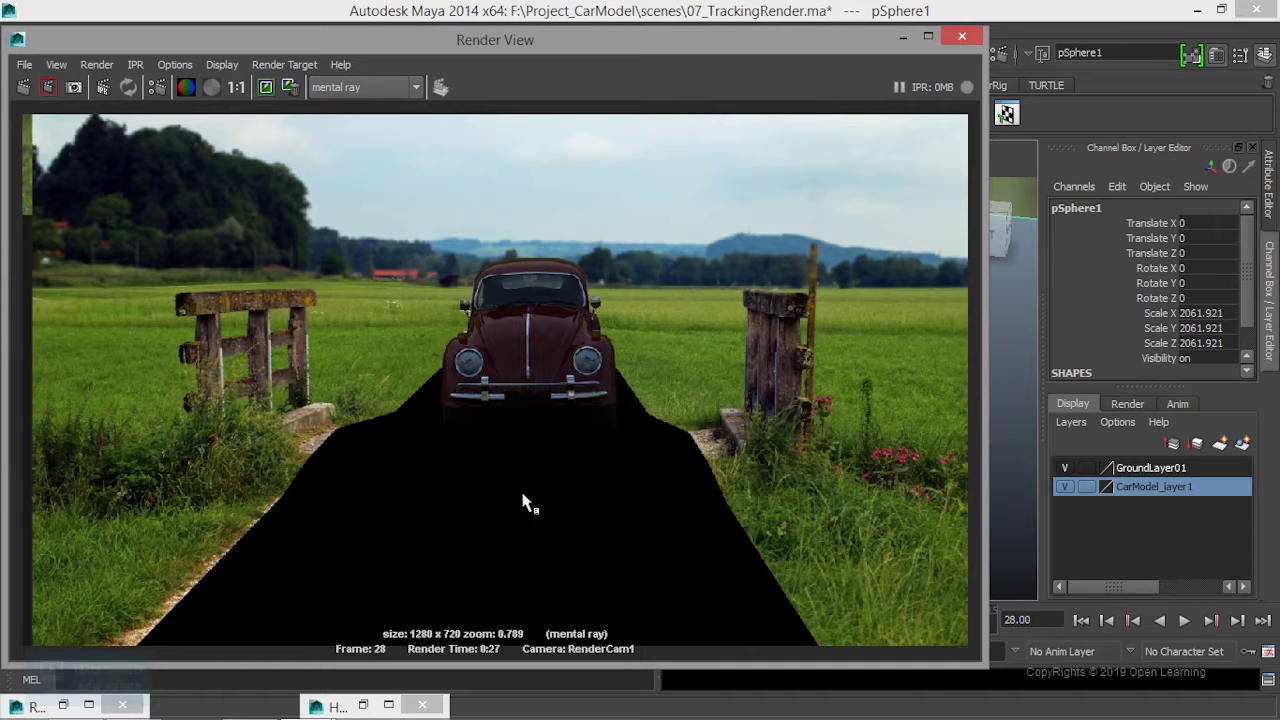
# - Close the render, create a new display layer layer1, and frame the scene
pyautogui.click(905, 37)
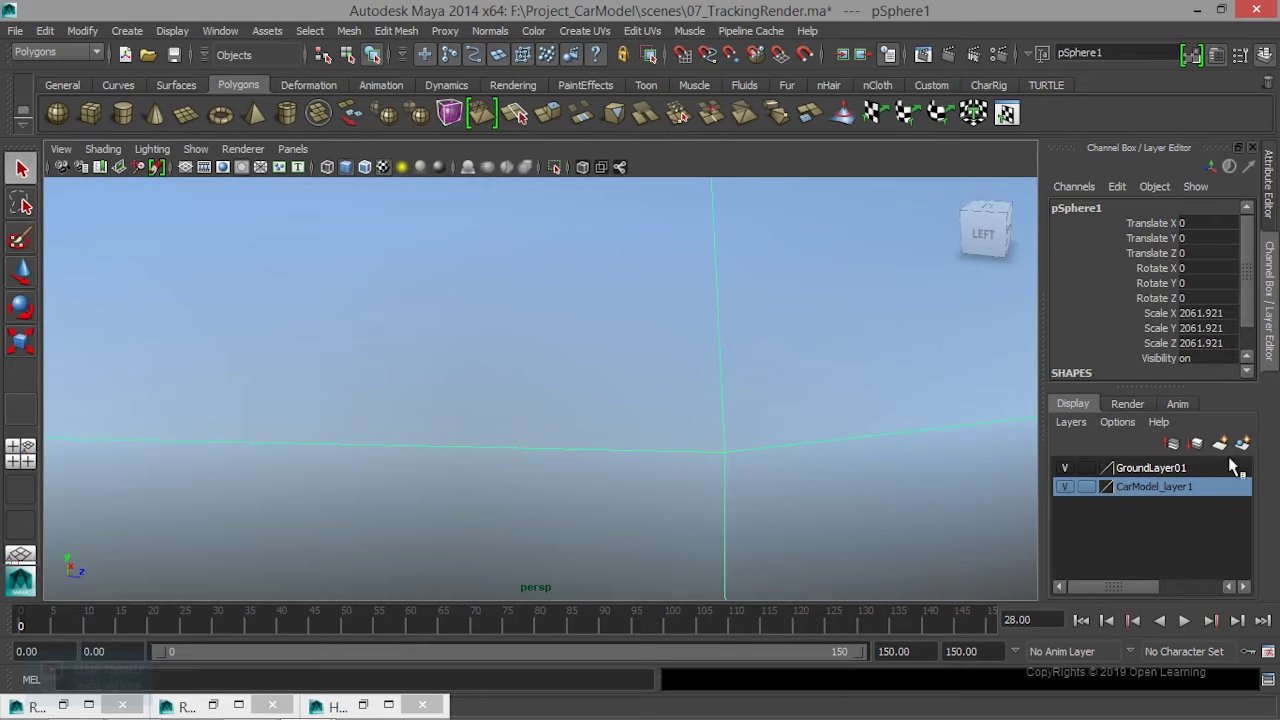
pyautogui.click(1242, 443)
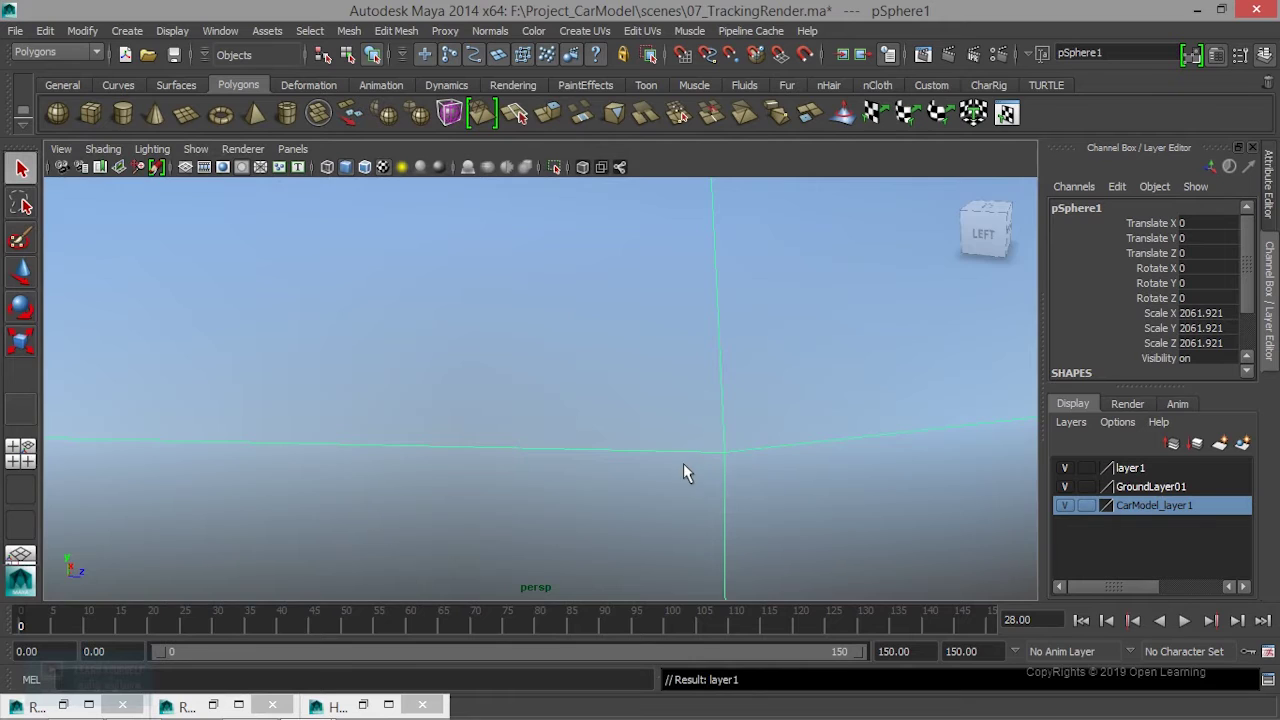
pyautogui.press('f')
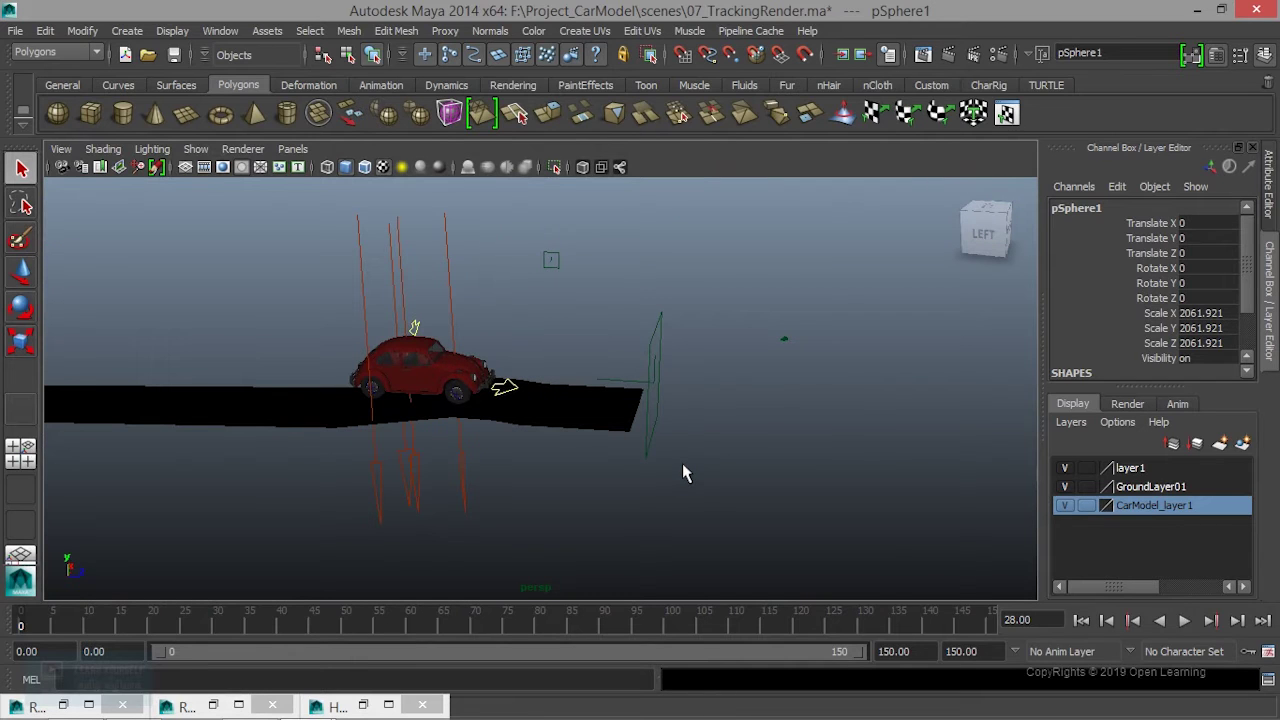
# - Re-render the frame, then open layer1's Edit Layer settings
pyautogui.click(923, 54)
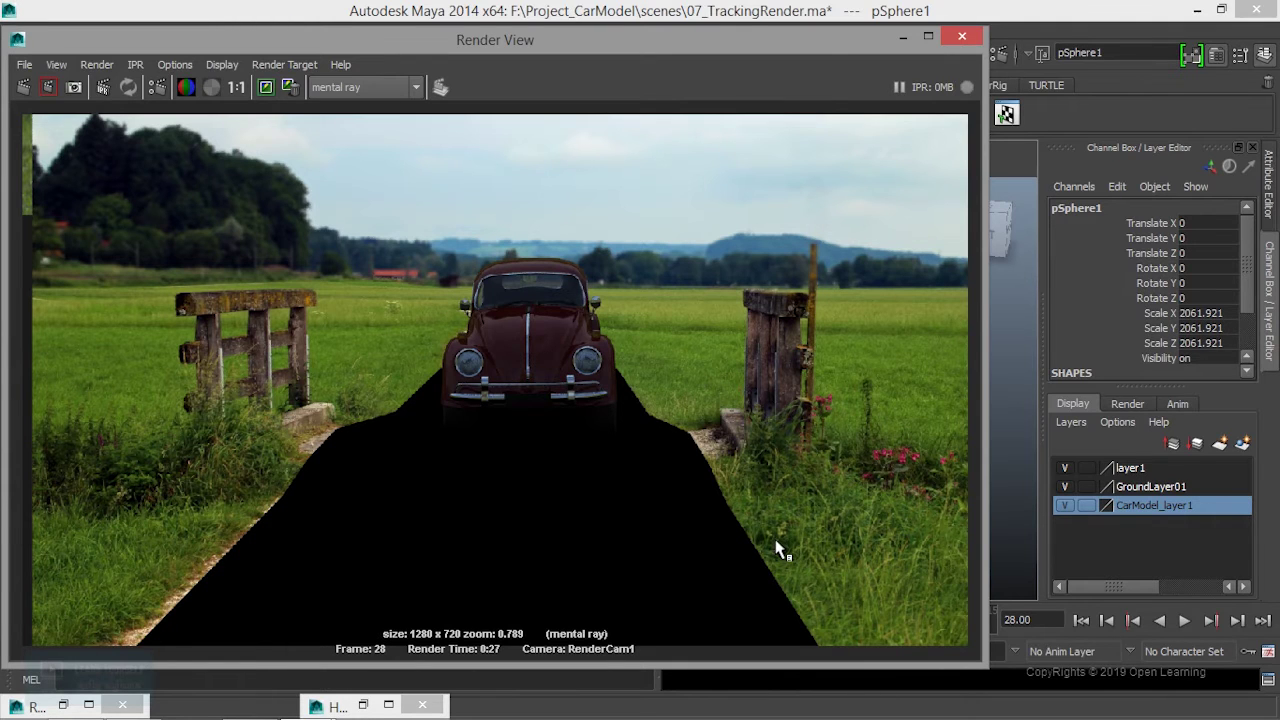
pyautogui.click(902, 36)
pyautogui.click(1133, 470)
pyautogui.doubleClick(1134, 470)
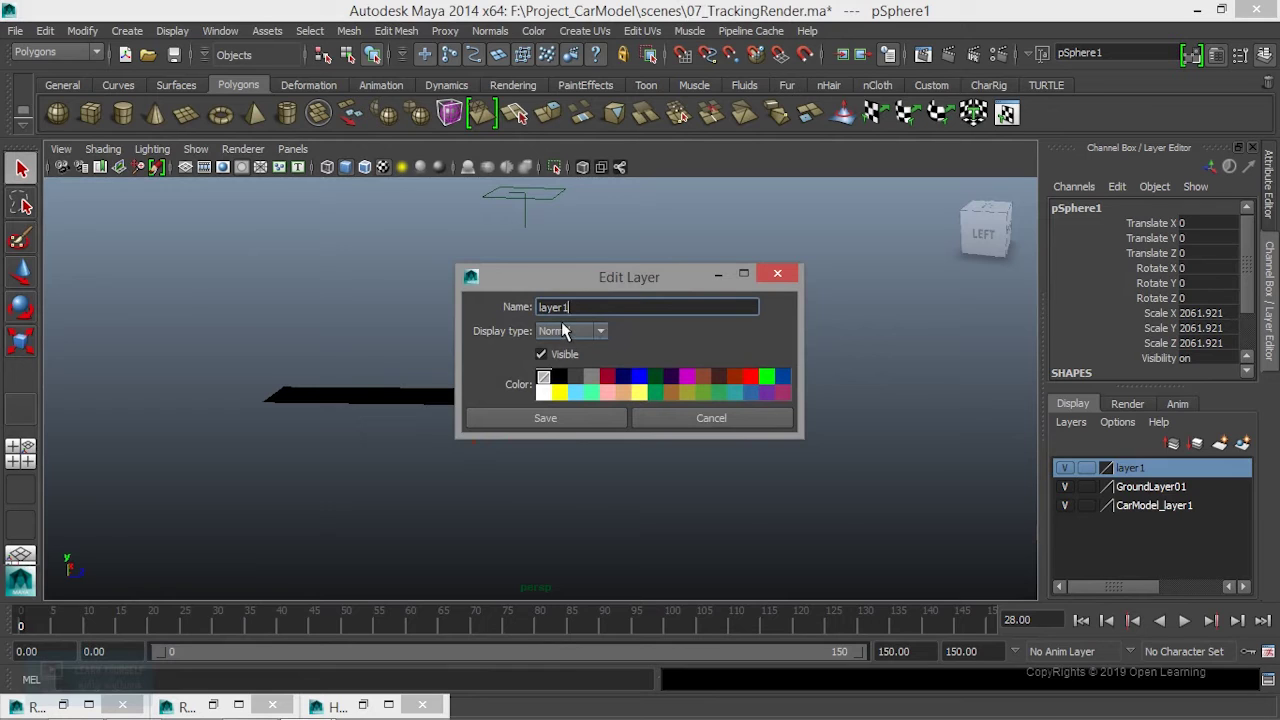
# - Rename layer1 to Enrlayer1 with Visible turned off and save it
pyautogui.write('Erv')
pyautogui.click(570, 420)
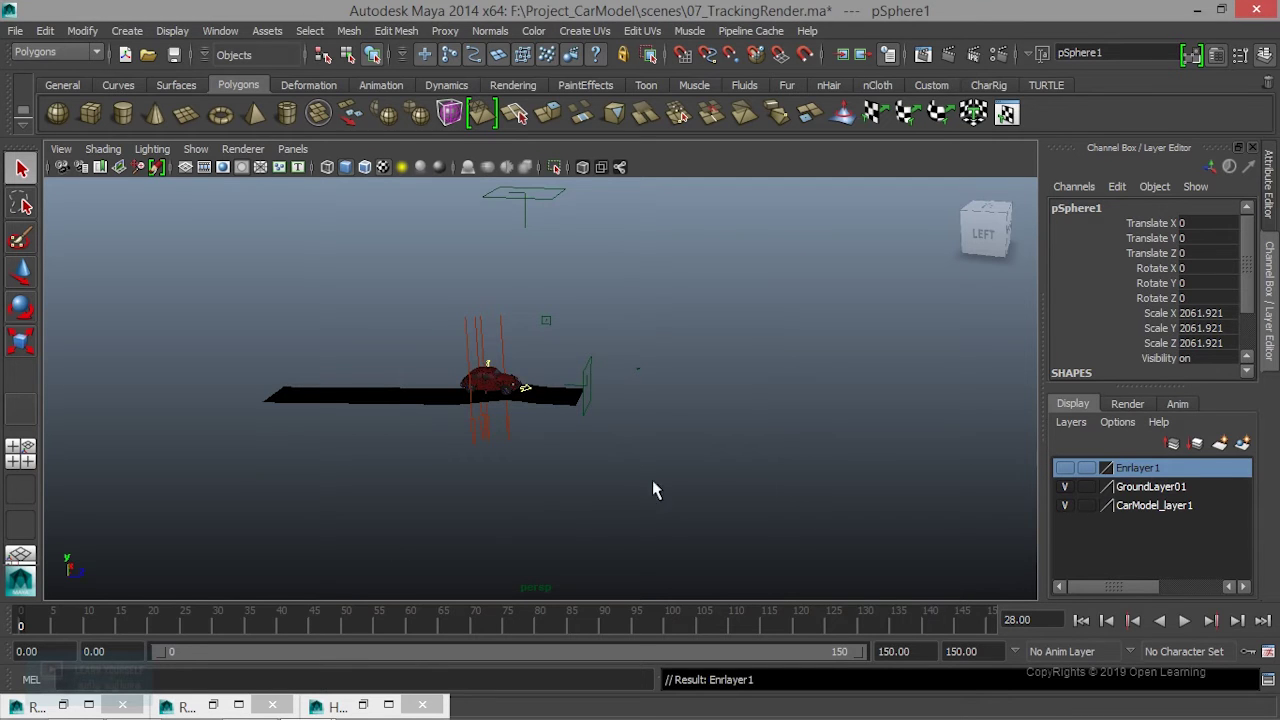
pyautogui.scroll(-5, 645, 488)
pyautogui.scroll(-2, 641, 492)
# - Zoom the viewport back in and render the frame to check the lighting
pyautogui.scroll(2, 641, 492)
pyautogui.scroll(2, 641, 492)
pyautogui.scroll(2, 641, 492)
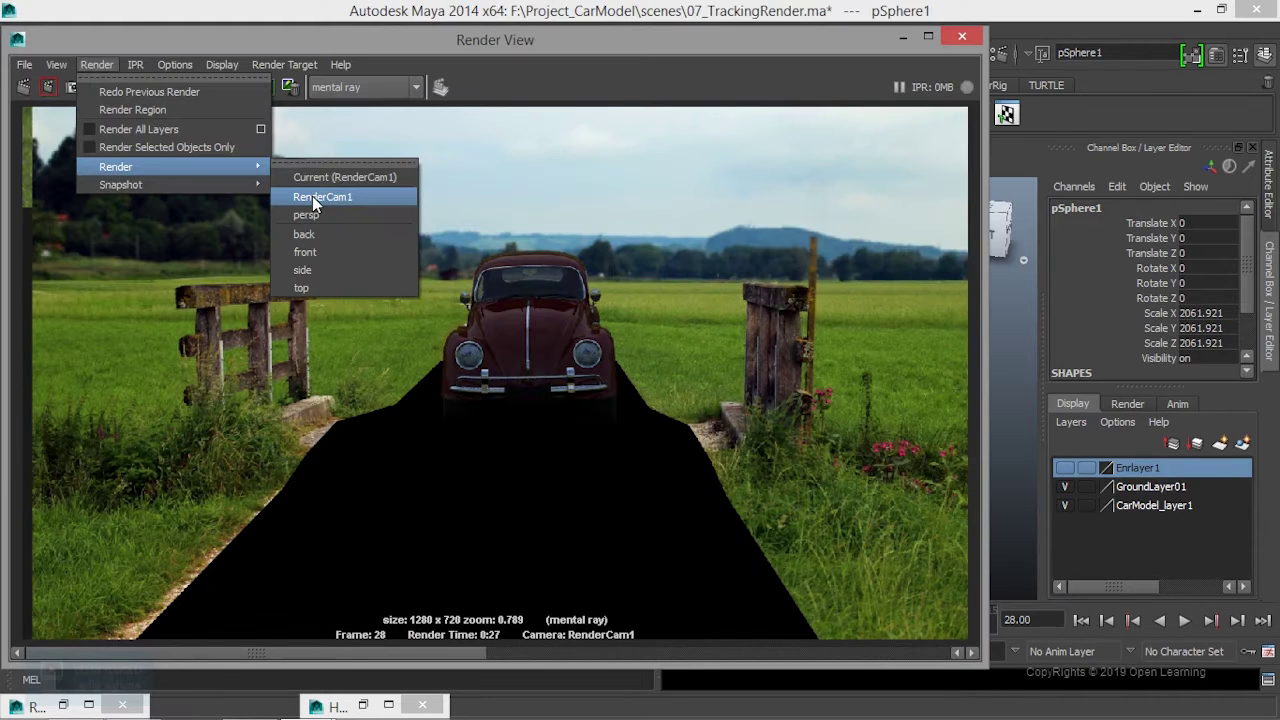
pyautogui.click(312, 196)
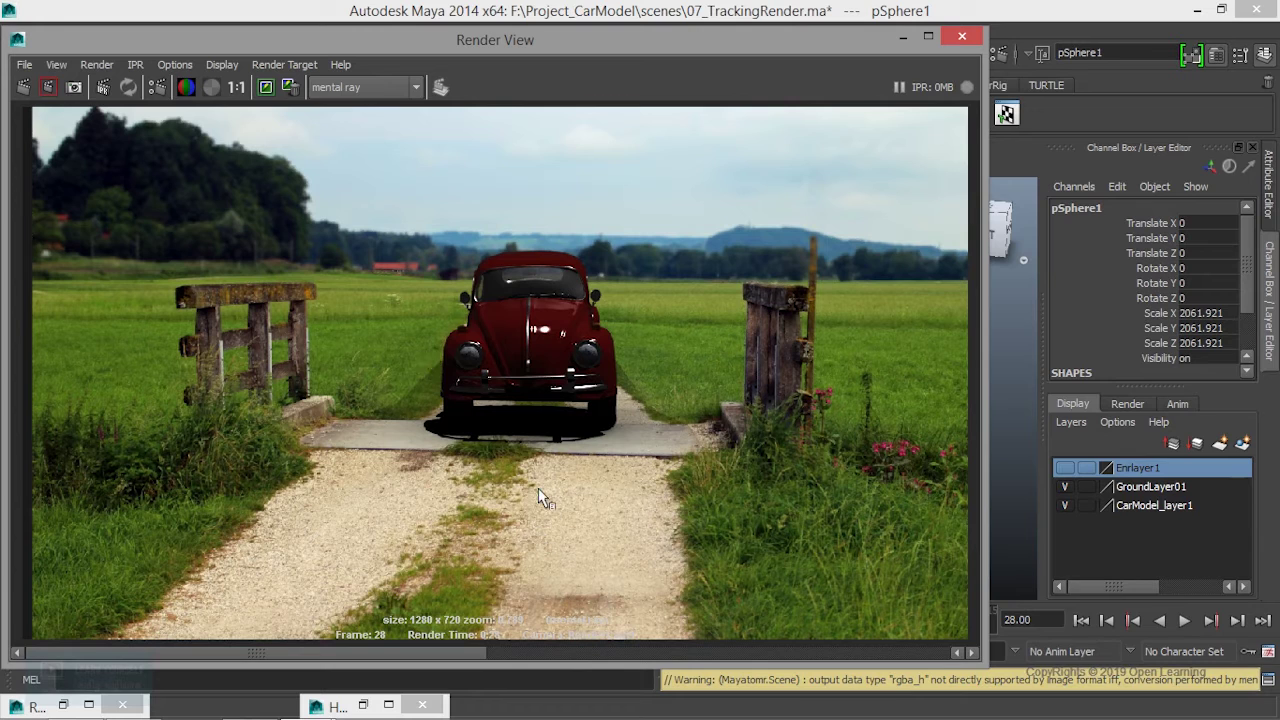
# - Flip through the Render View image history to compare renders, then minimize Render View
pyautogui.scroll(4, 537, 500)
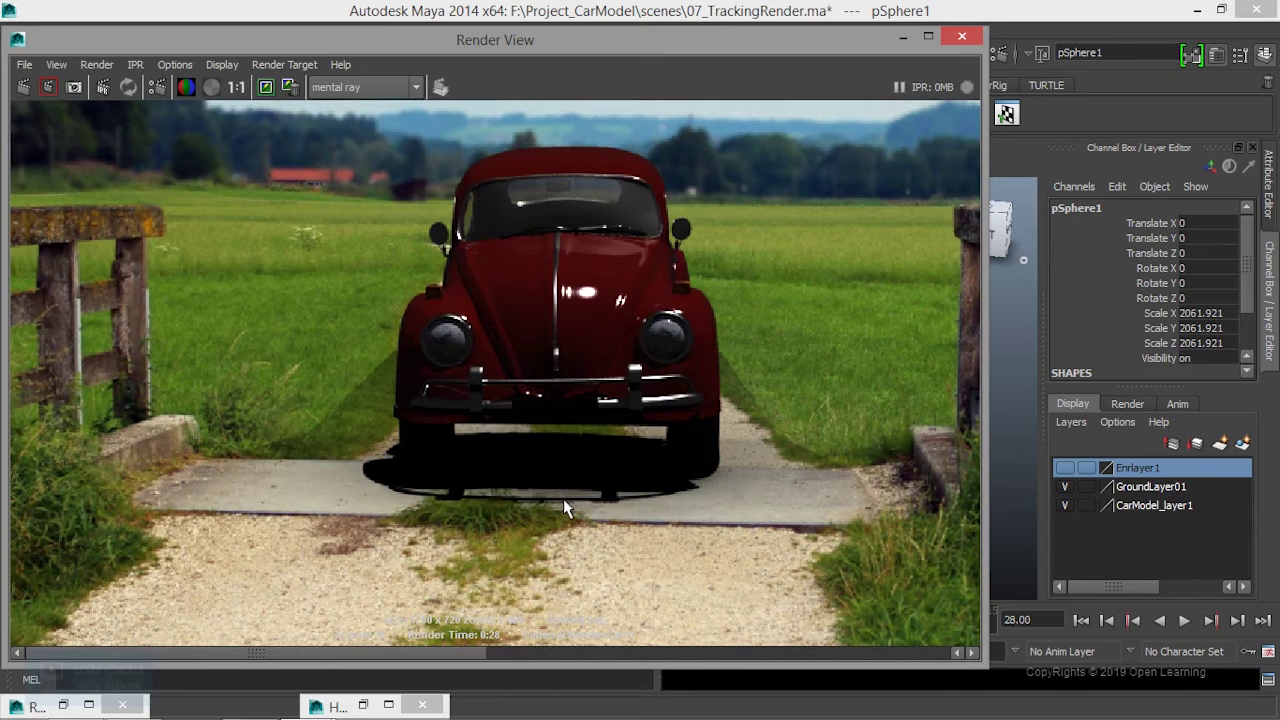
pyautogui.scroll(-2, 563, 498)
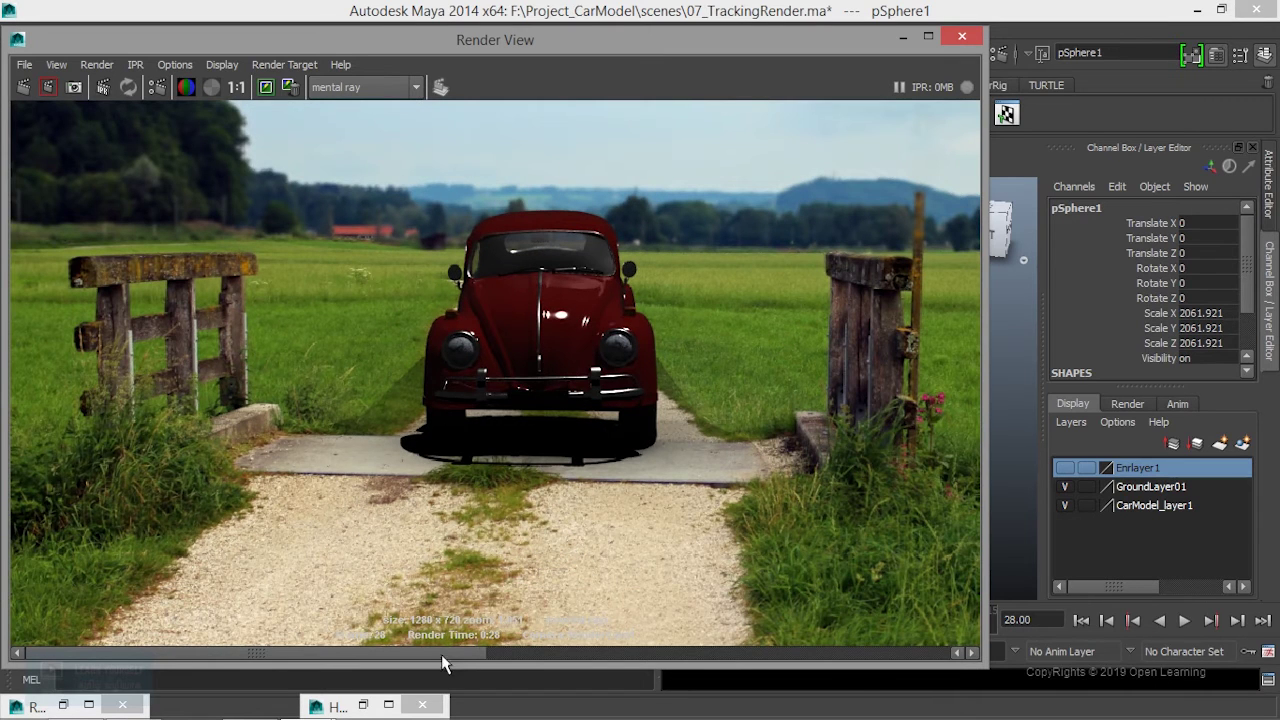
pyautogui.moveTo(450, 660)
pyautogui.mouseDown()
pyautogui.moveTo(768, 651)
pyautogui.moveTo(529, 660)
pyautogui.moveTo(740, 655)
pyautogui.mouseUp()
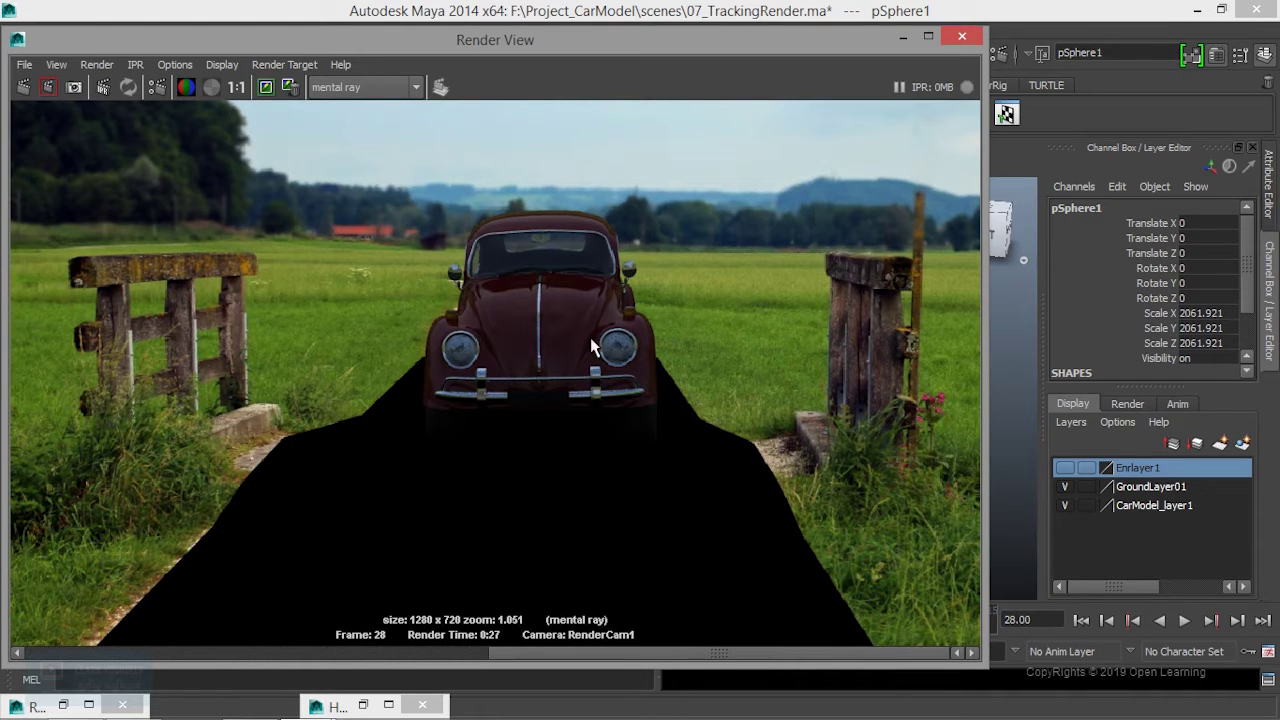
pyautogui.moveTo(560, 652); pyautogui.dragTo(283, 652)
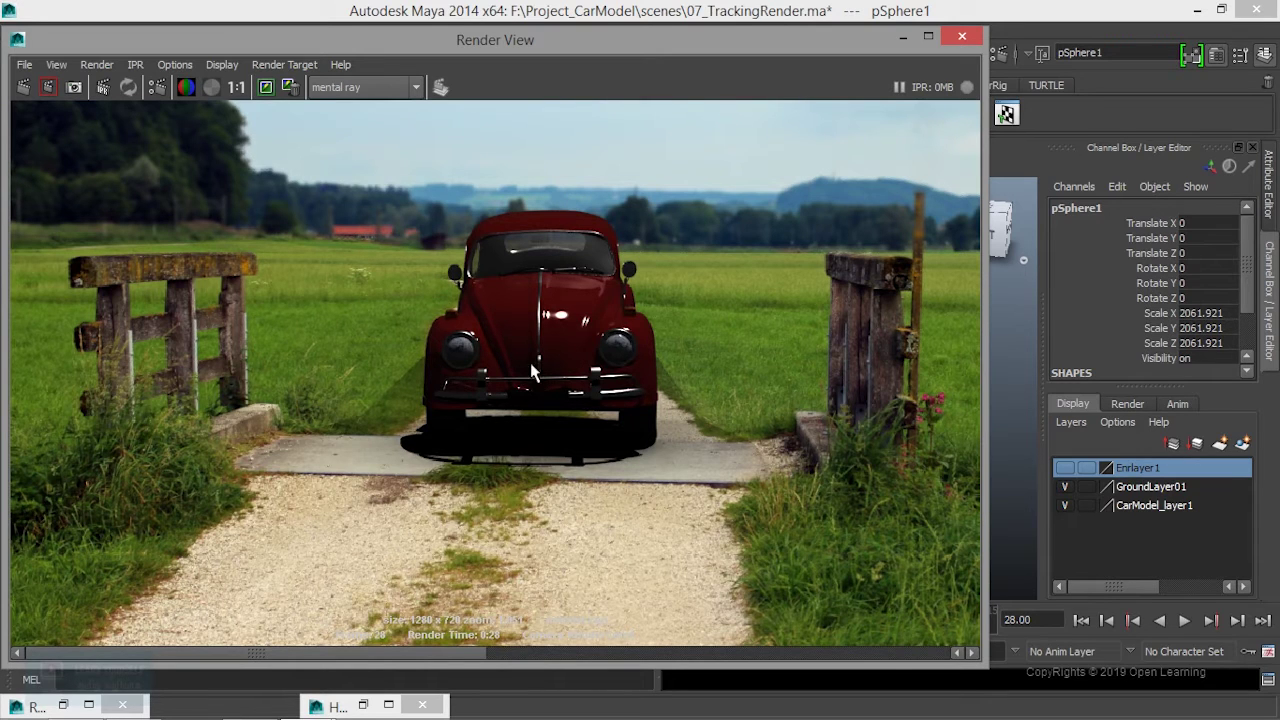
pyautogui.click(904, 40)
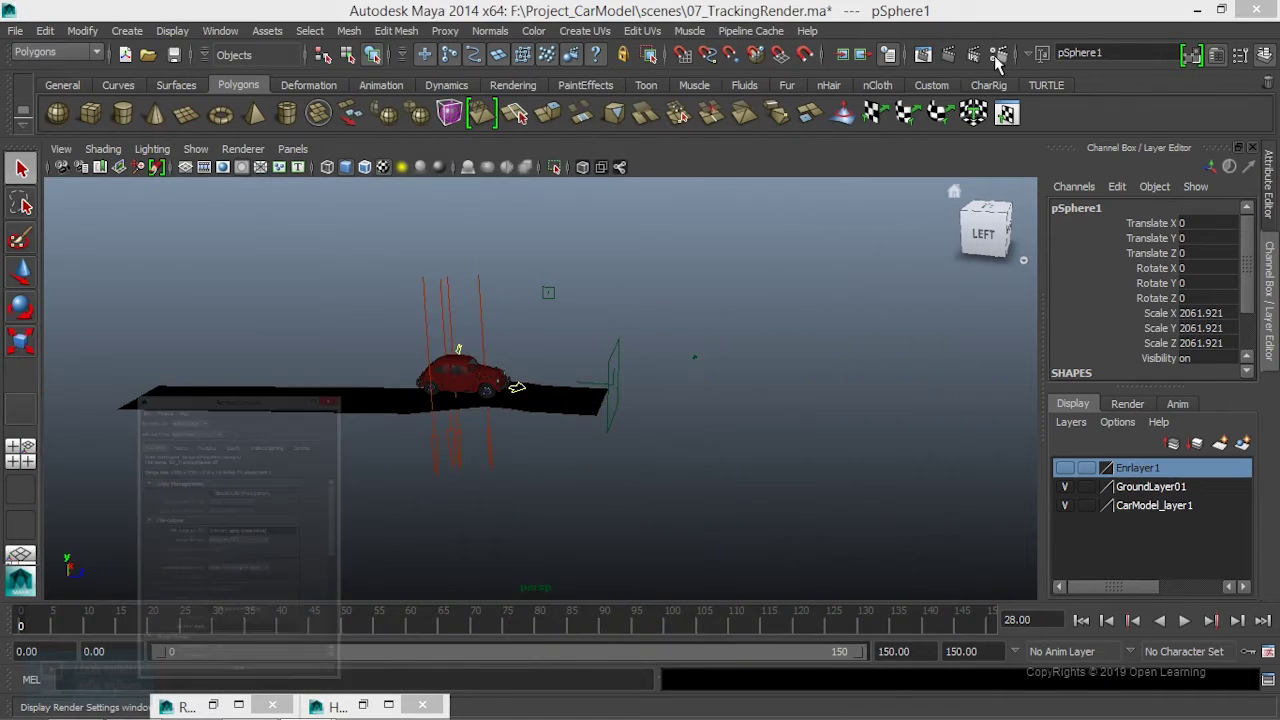
# - Create image-based lighting using CGAxis_HDRI_Maps_02_09.jpg from F:\Texture\HDRI as the environment image
pyautogui.click(976, 56)
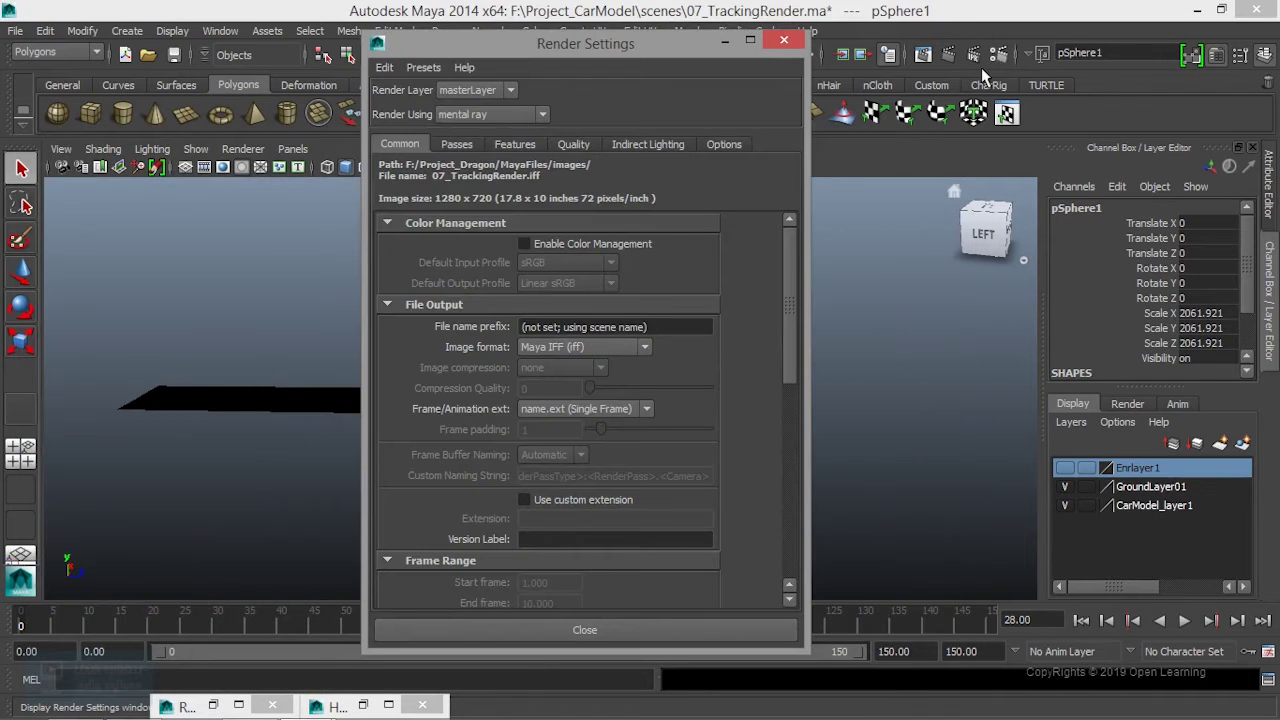
pyautogui.click(650, 144)
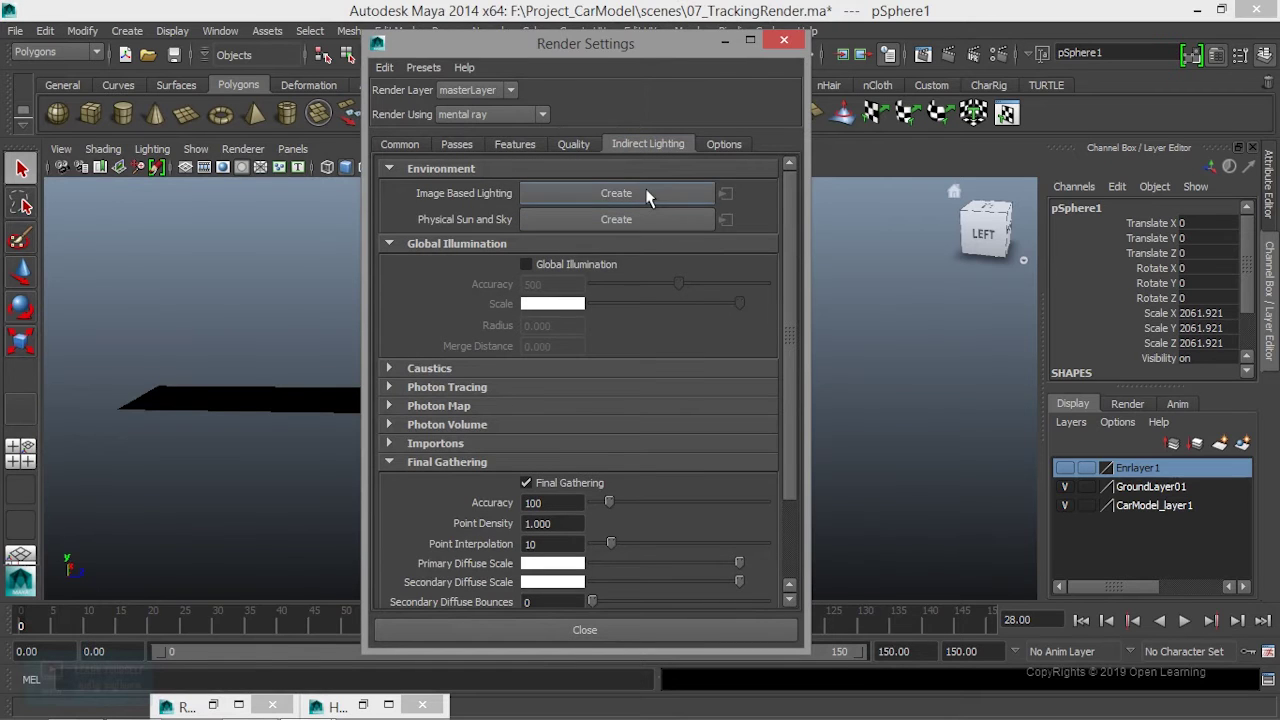
pyautogui.click(646, 194)
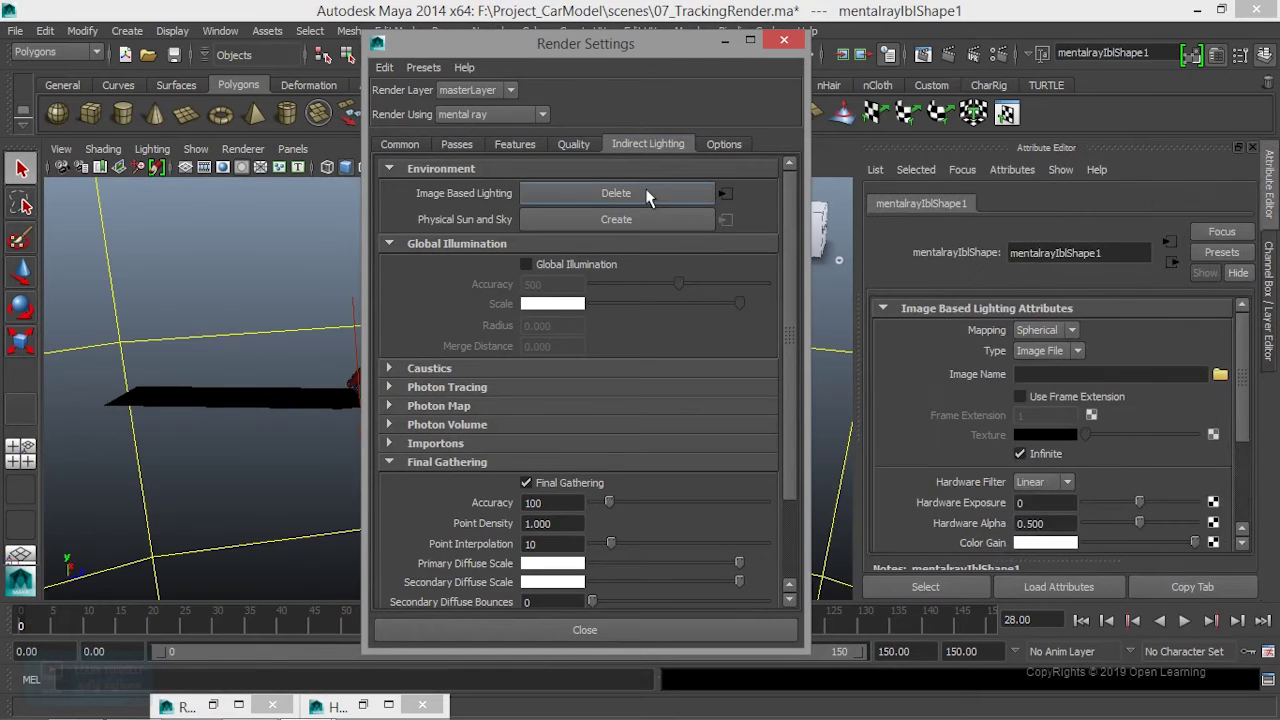
pyautogui.click(1220, 374)
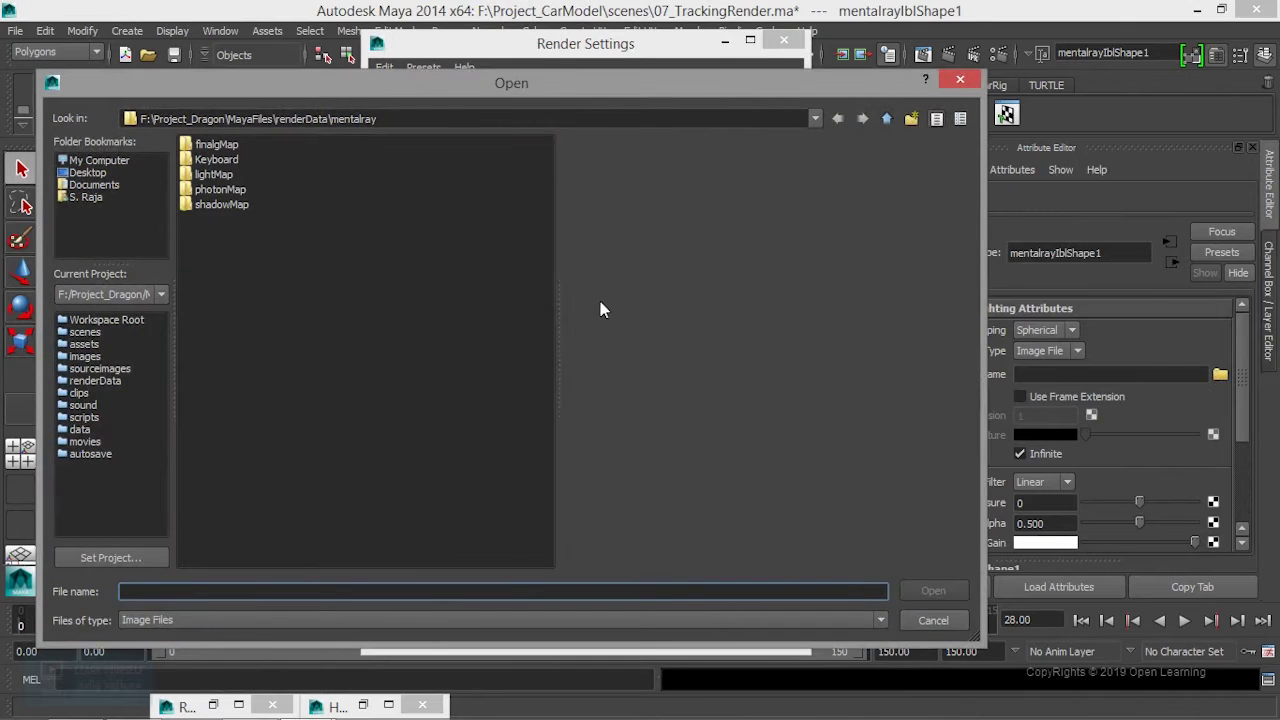
pyautogui.click(941, 628)
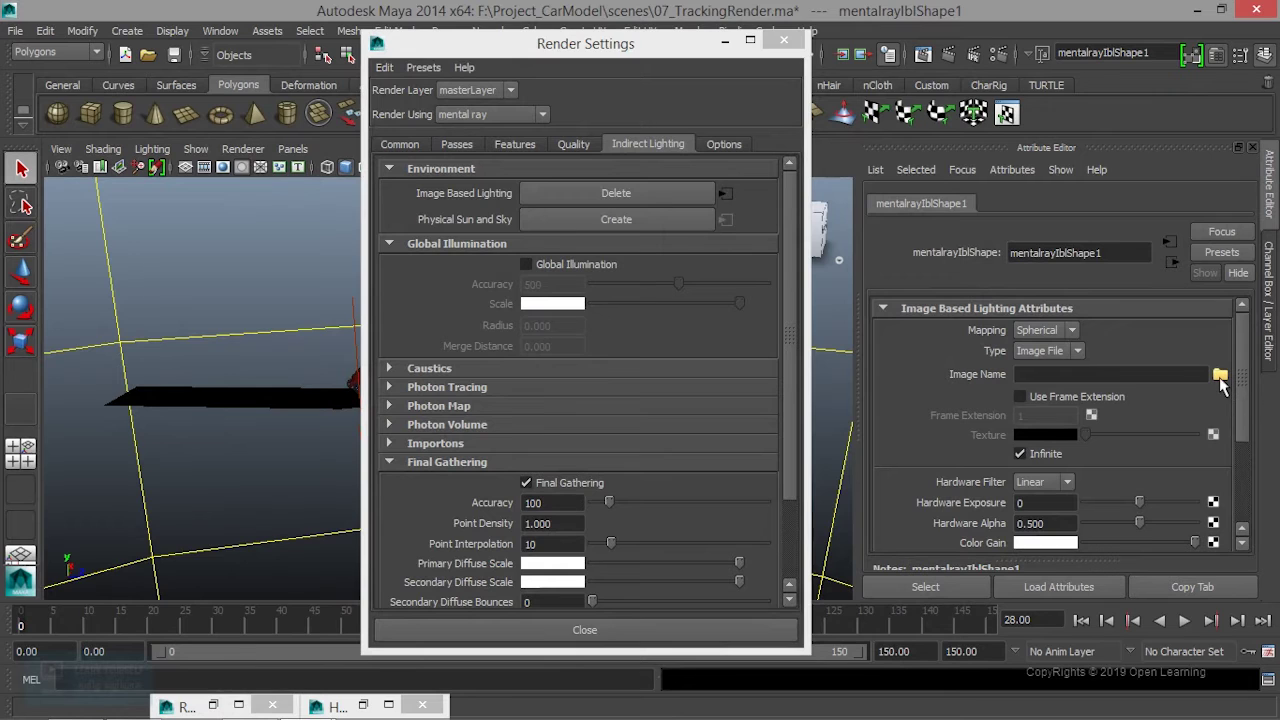
pyautogui.click(1220, 376)
pyautogui.click(243, 207)
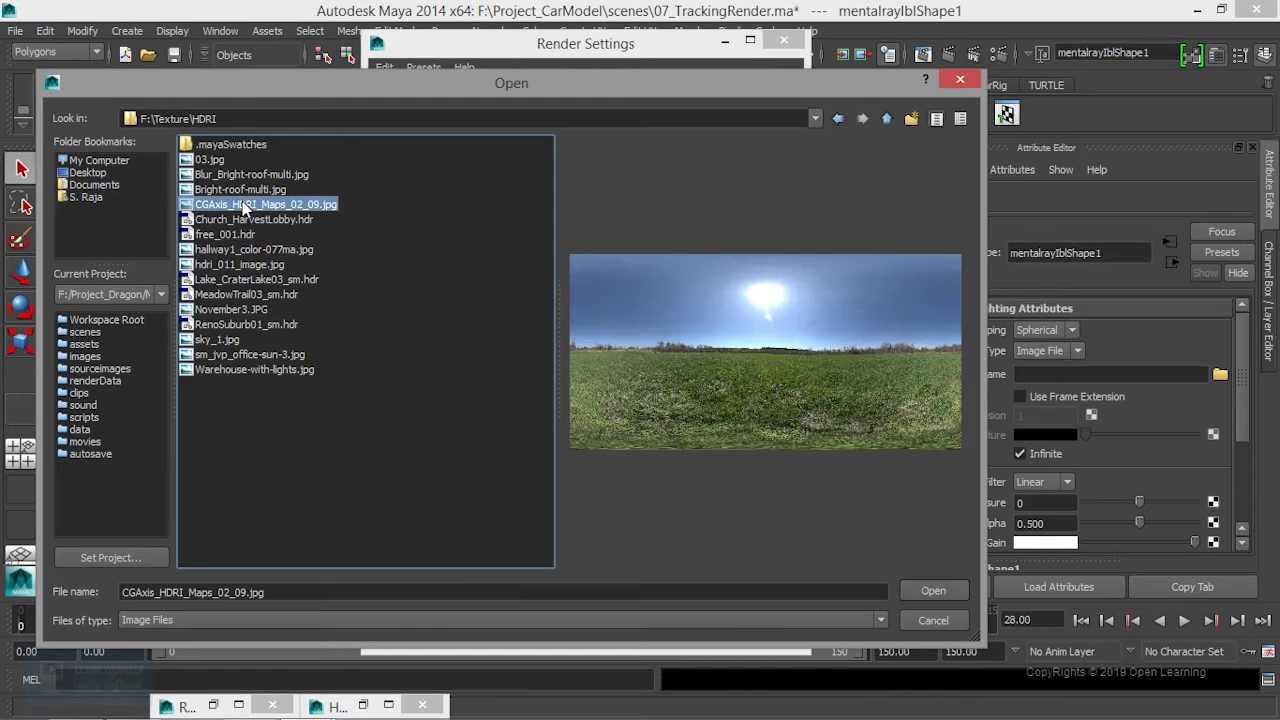
pyautogui.click(934, 591)
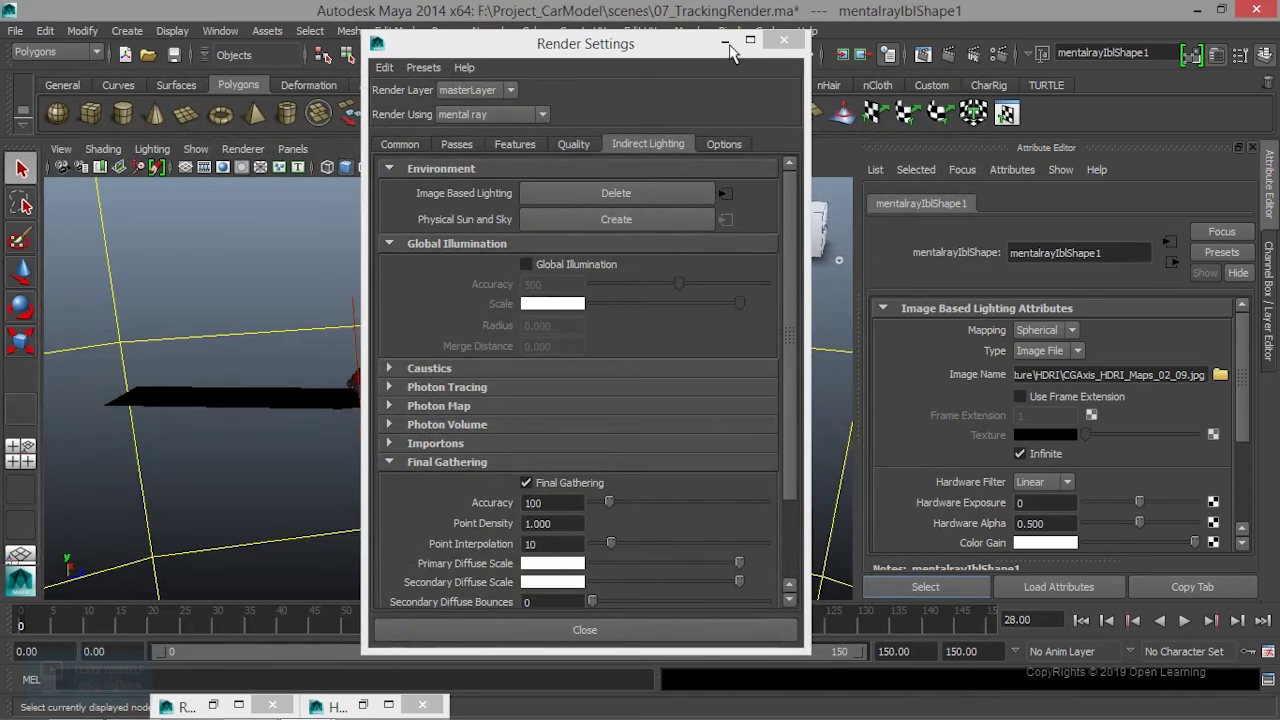
pyautogui.click(726, 44)
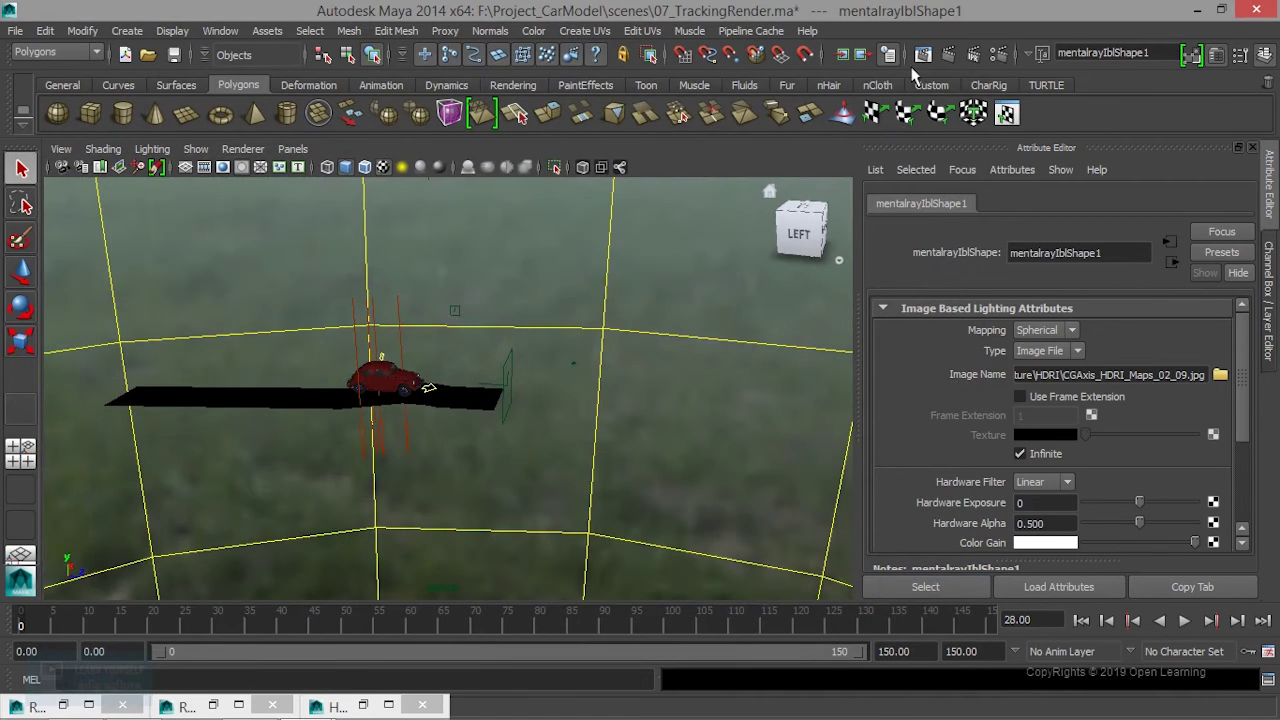
# - Keep the current render and re-render the frame with the HDRI lighting
pyautogui.click(921, 57)
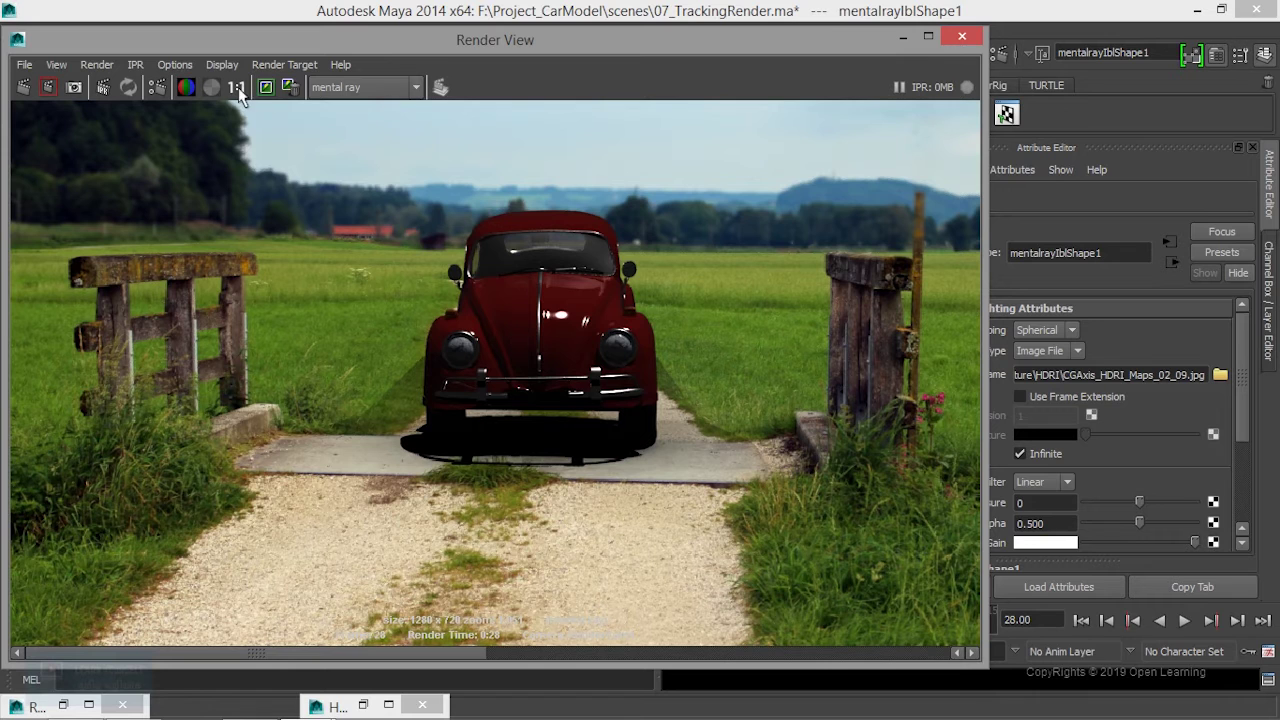
pyautogui.click(268, 88)
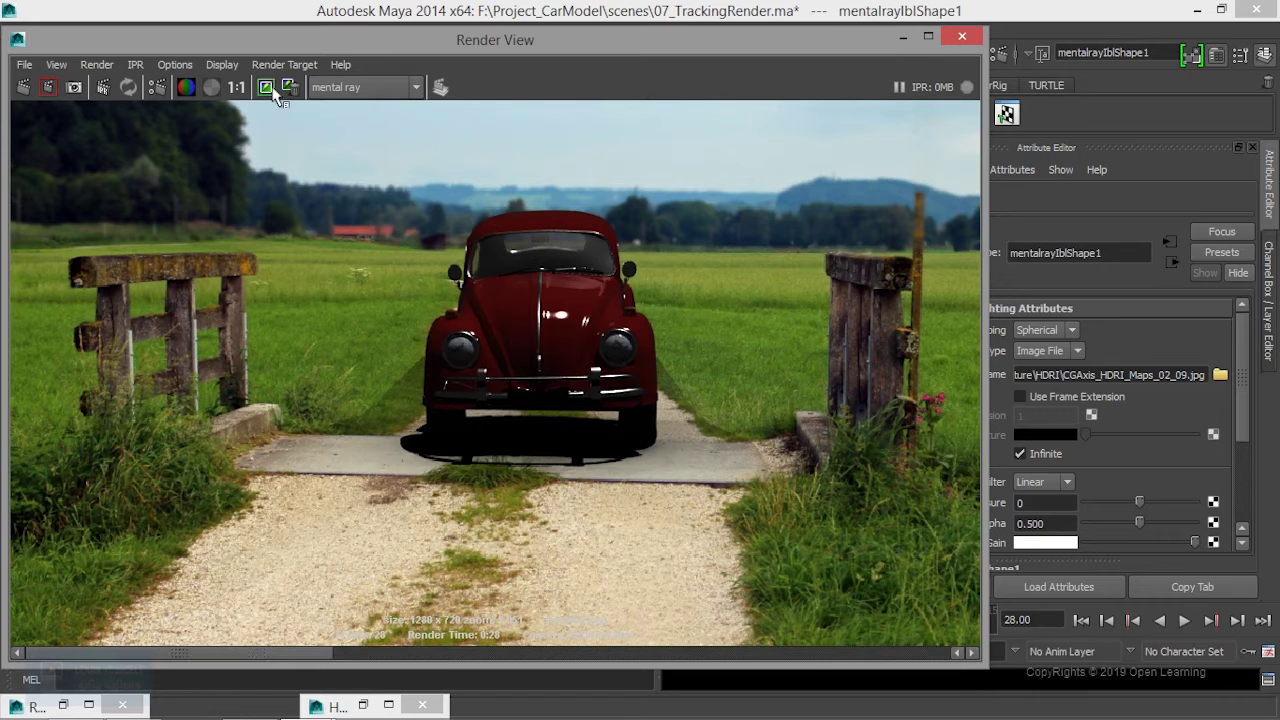
pyautogui.click(24, 88)
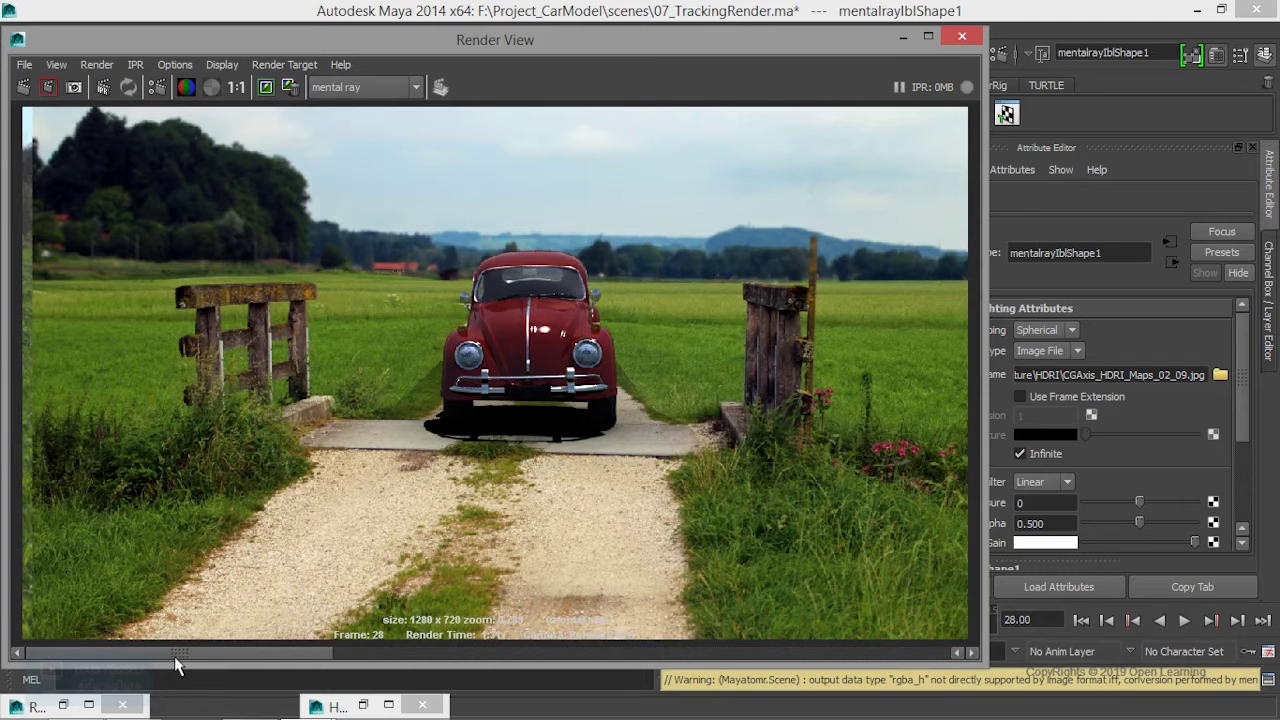
# - Toggle the image history between new and stored renders, then minimize Render View
pyautogui.moveTo(230, 656)
pyautogui.mouseDown()
pyautogui.moveTo(383, 648)
pyautogui.moveTo(307, 672)
pyautogui.mouseUp()
pyautogui.moveTo(343, 668)
pyautogui.mouseDown()
pyautogui.moveTo(220, 668)
pyautogui.moveTo(455, 668)
pyautogui.moveTo(196, 672)
pyautogui.moveTo(405, 672)
pyautogui.mouseUp()
pyautogui.scroll(2, 500, 360)
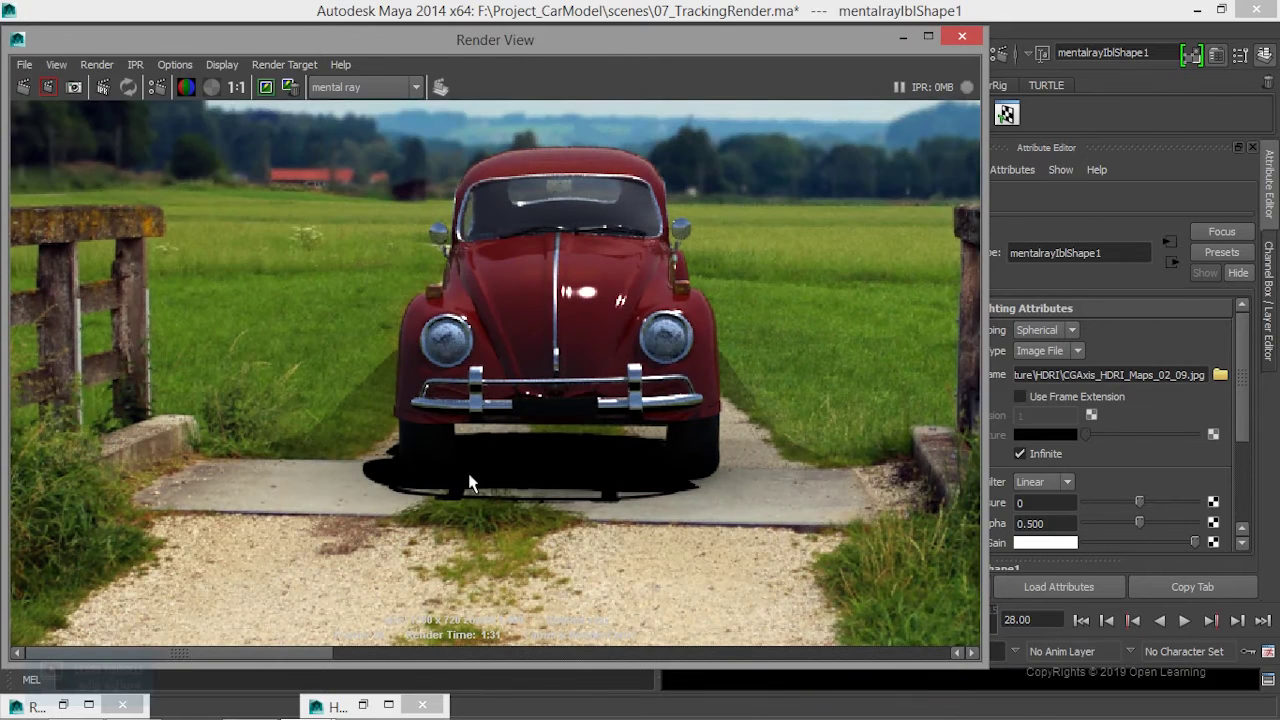
pyautogui.click(468, 652)
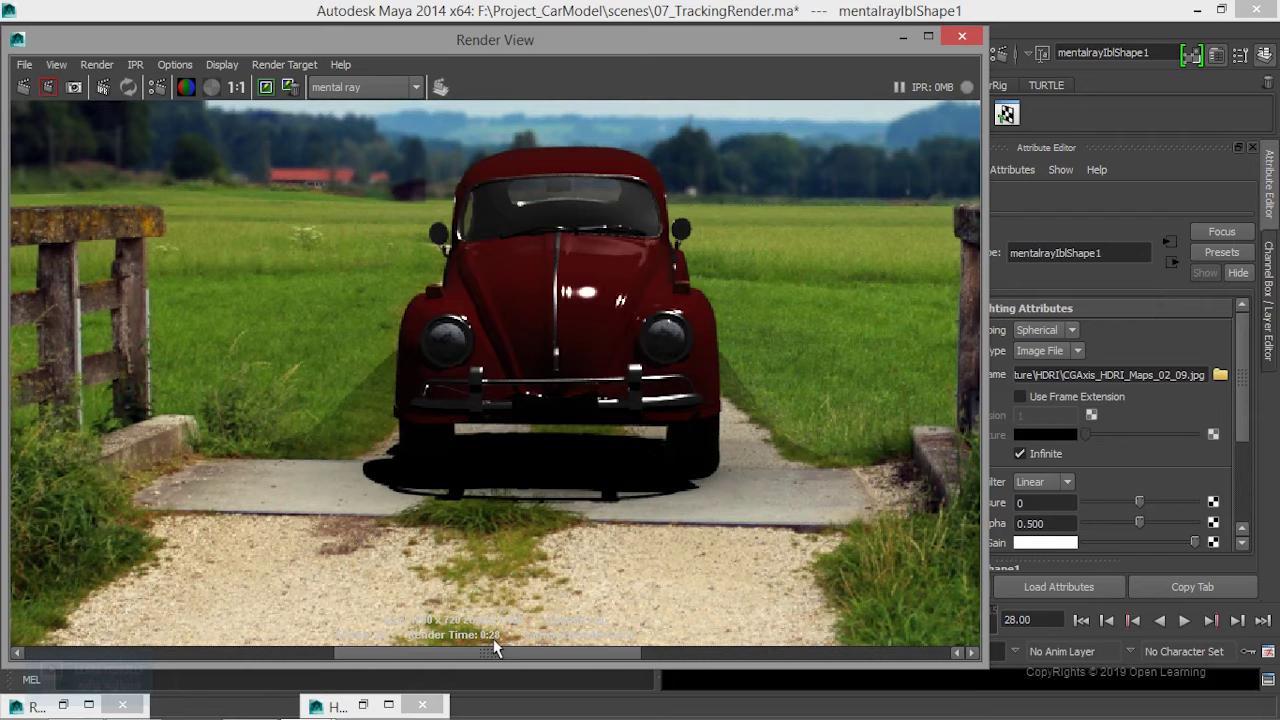
pyautogui.click(326, 652)
pyautogui.click(451, 652)
pyautogui.click(300, 652)
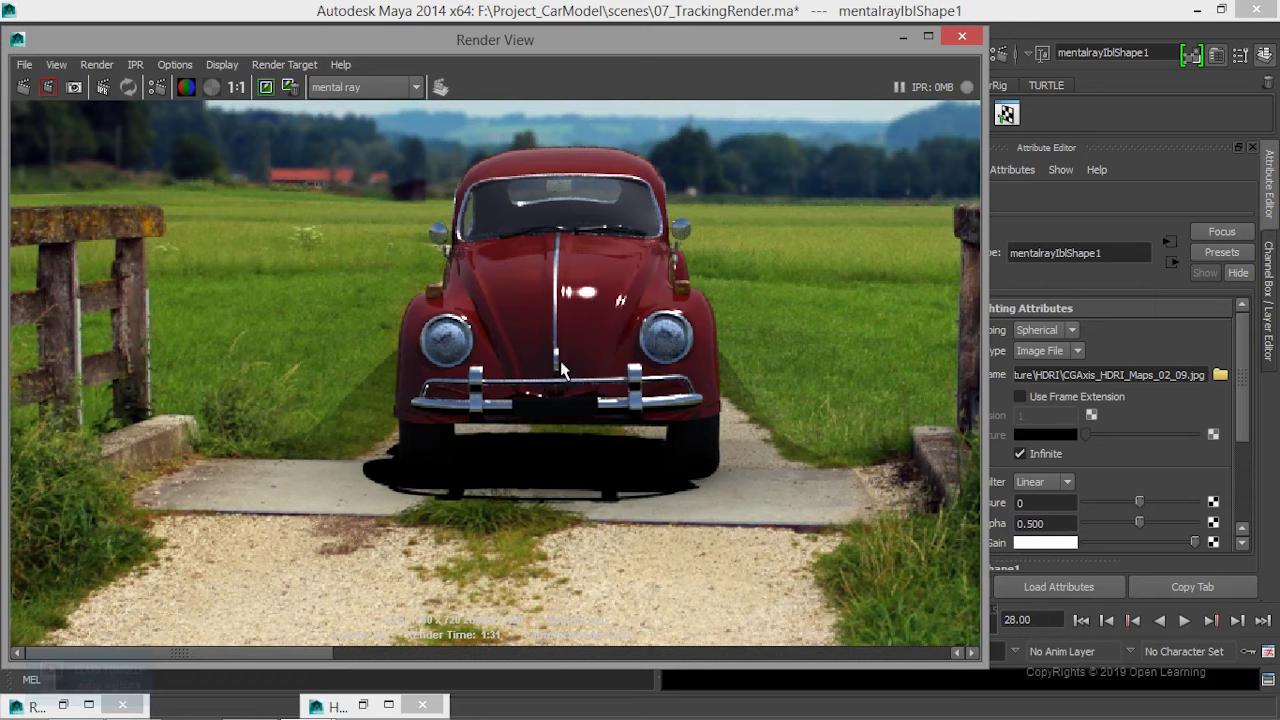
pyautogui.click(902, 40)
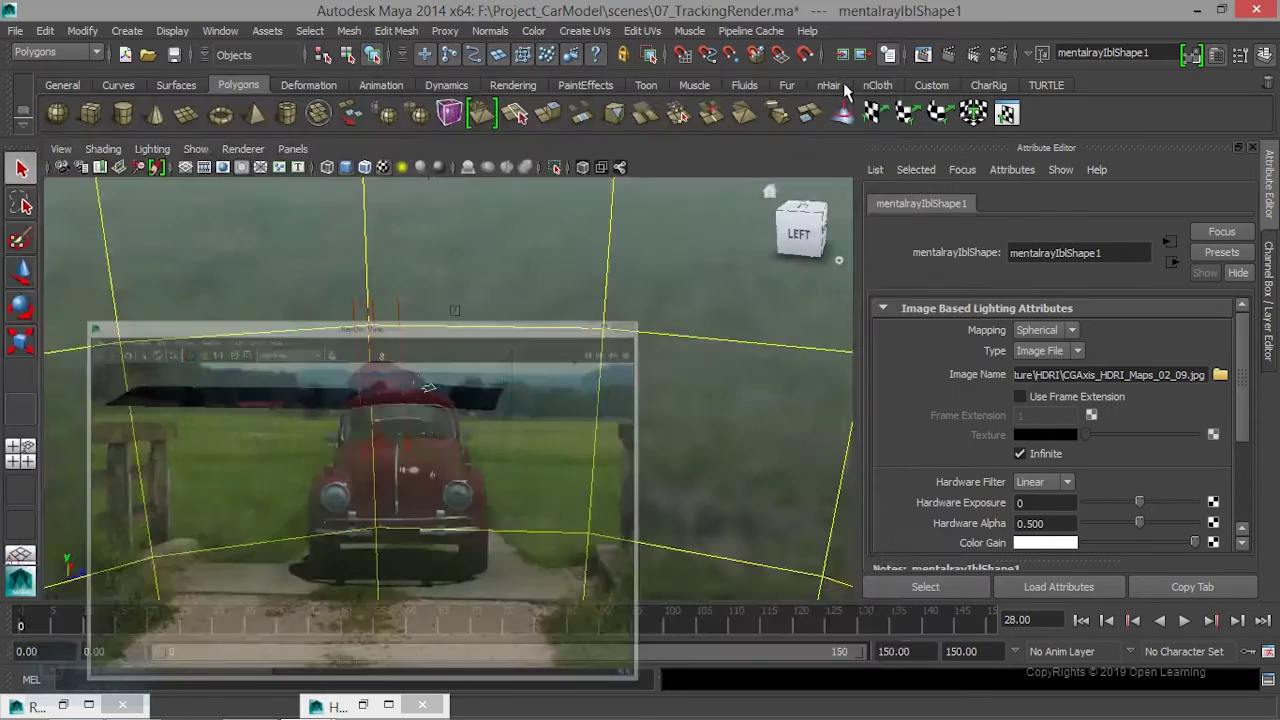
# - Turn off specular emission on the directional light and deselect it
pyautogui.click(397, 312)
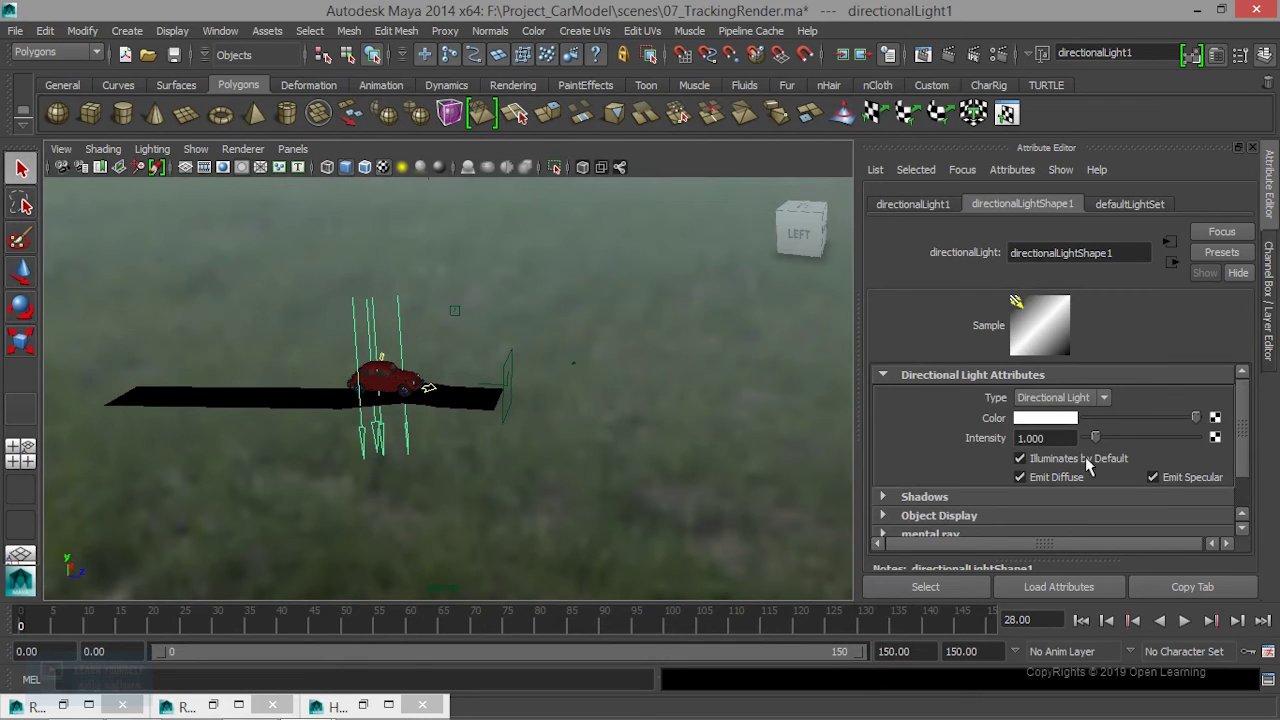
pyautogui.click(1153, 478)
pyautogui.click(623, 320)
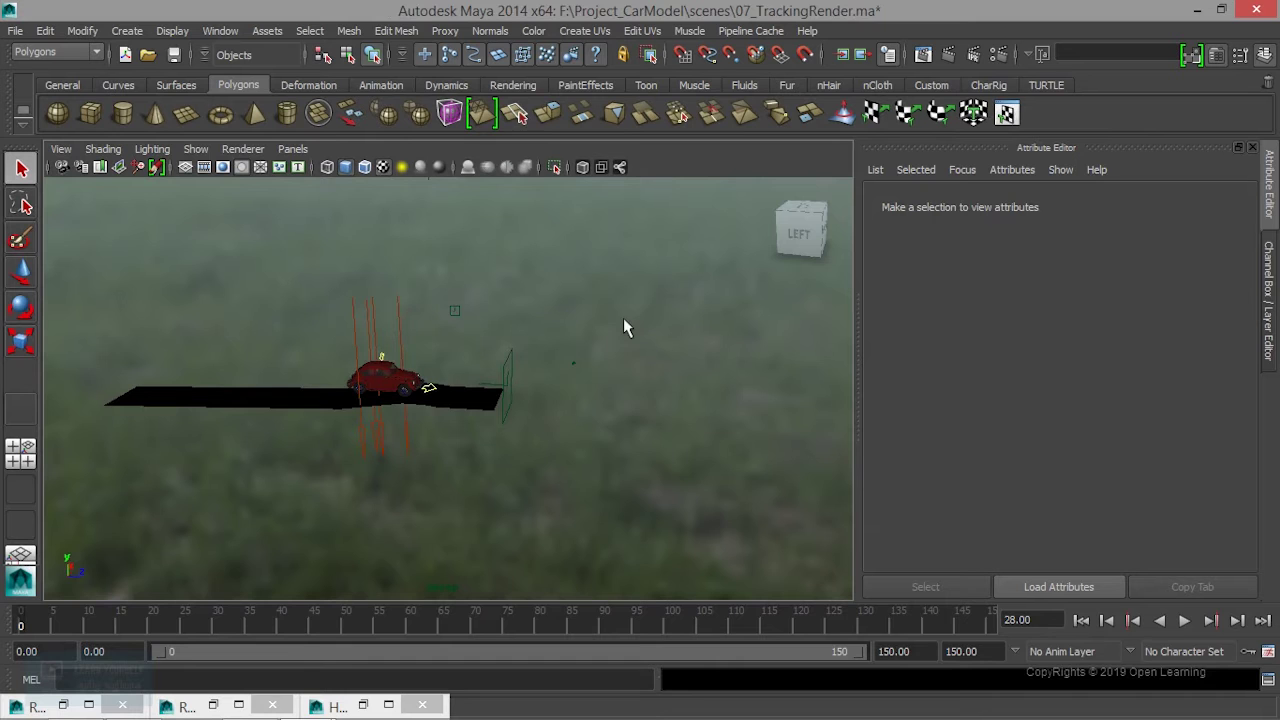
# - Dolly the perspective view in to frame the red car and ground plane, then render
pyautogui.scroll(-5, 645, 457)
pyautogui.scroll(-5, 645, 457)
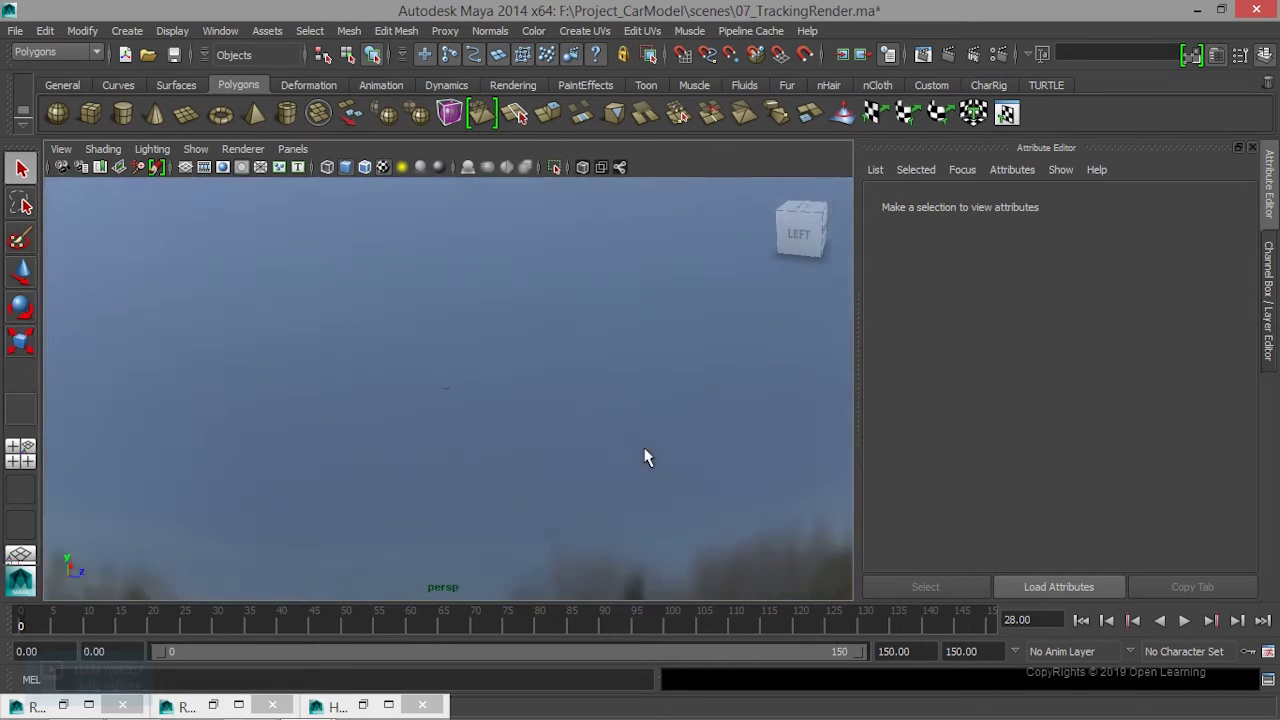
pyautogui.scroll(-5, 645, 457)
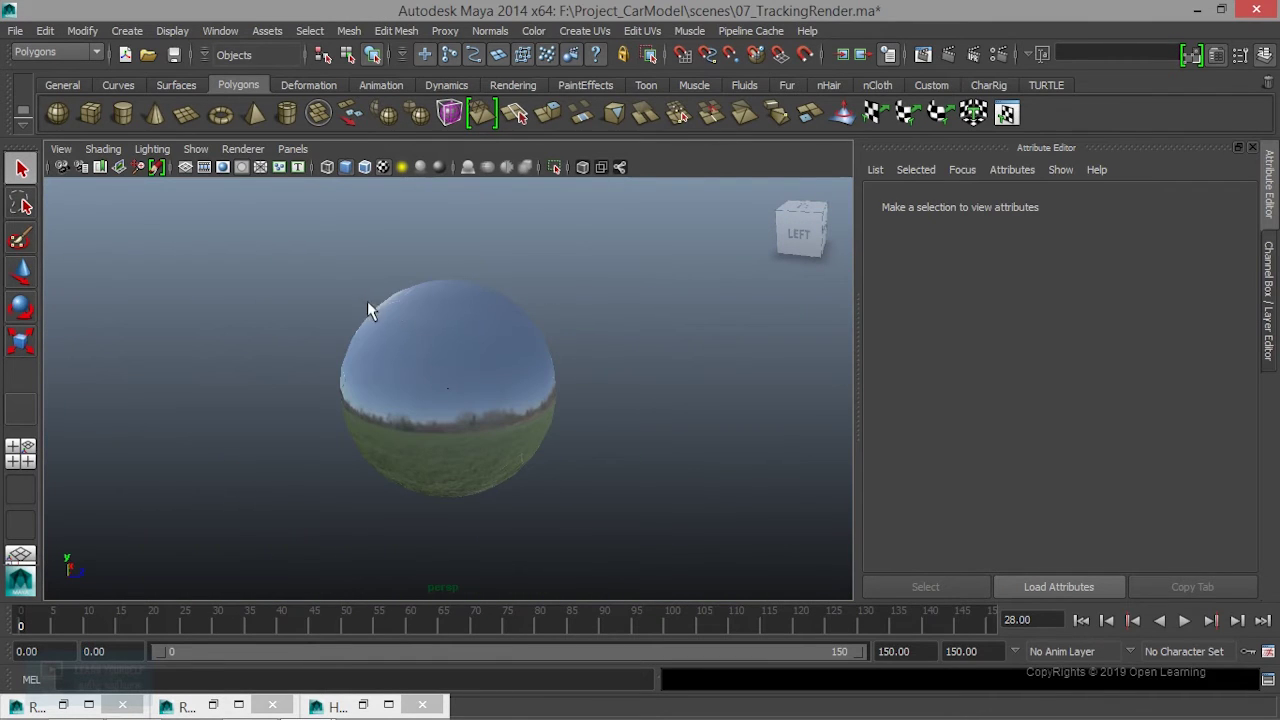
pyautogui.scroll(5, 445, 357)
pyautogui.scroll(5, 445, 357)
pyautogui.scroll(3, 445, 357)
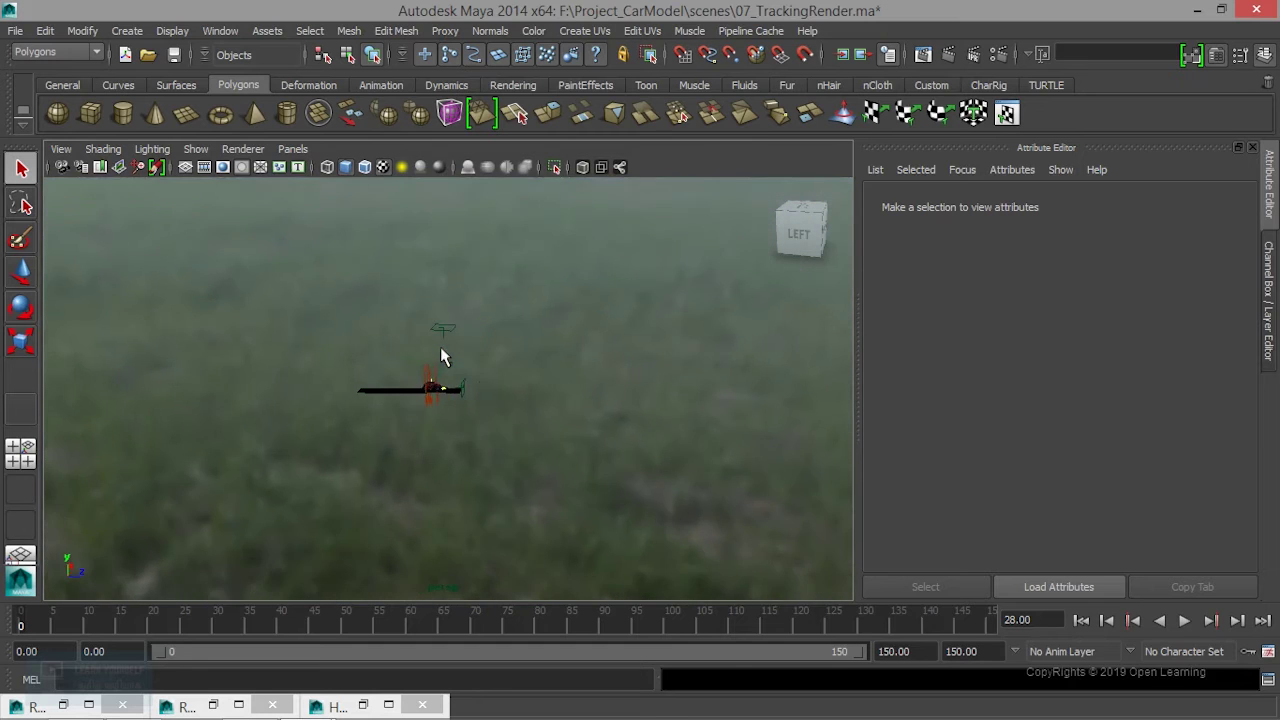
pyautogui.scroll(2, 445, 357)
pyautogui.scroll(3, 445, 357)
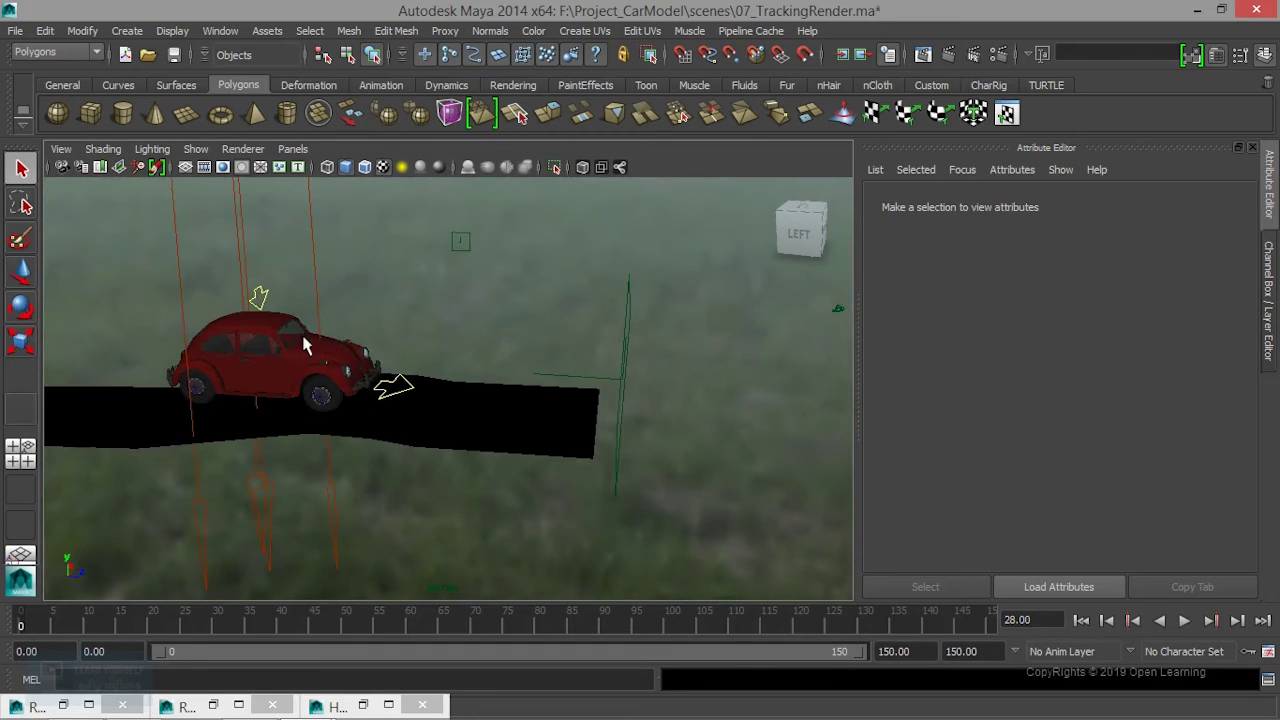
pyautogui.click(922, 54)
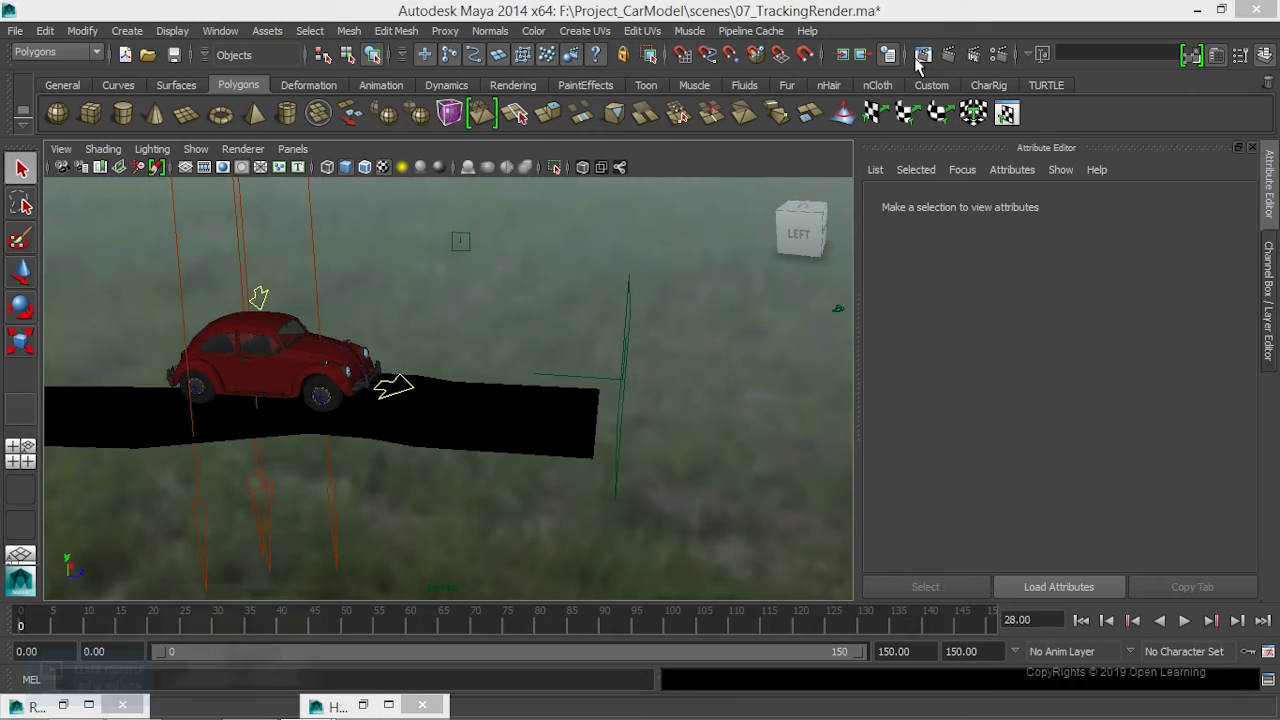
# - Re-render a region around the hood highlight, zoom to inspect it, then minimize Render View
pyautogui.moveTo(555, 274); pyautogui.dragTo(616, 309)
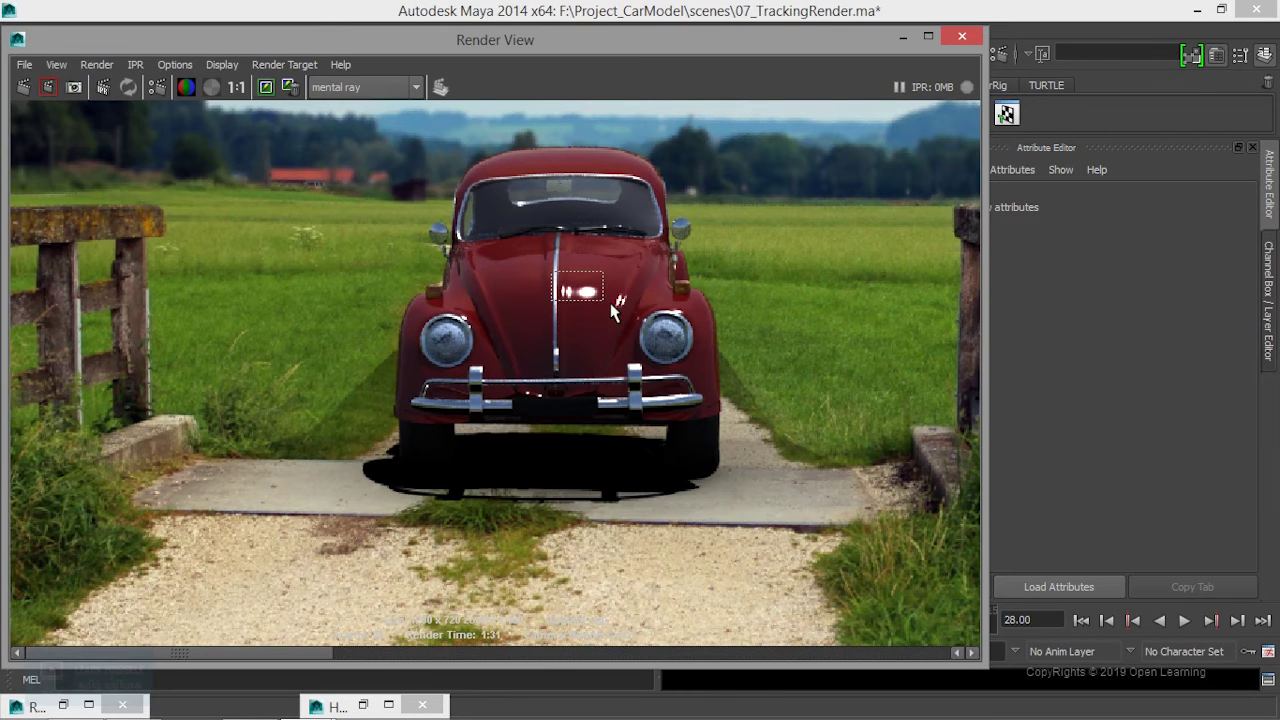
pyautogui.click(48, 87)
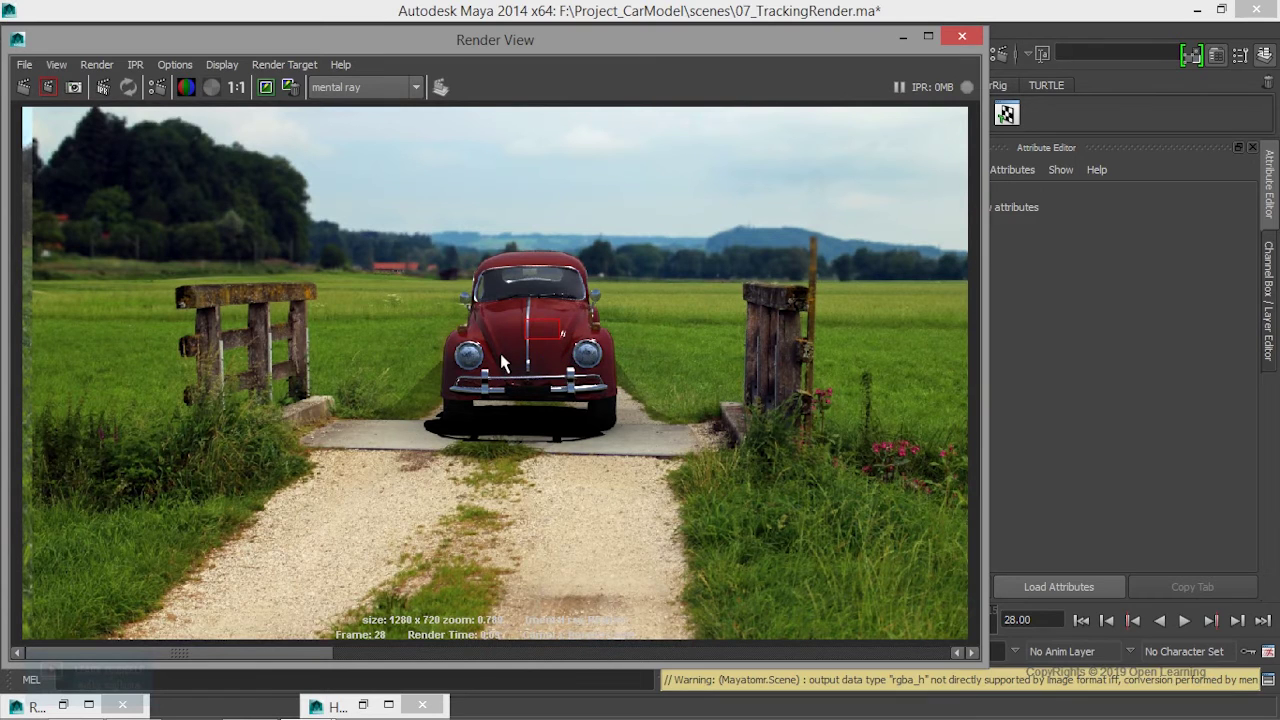
pyautogui.scroll(3, 550, 360)
pyautogui.scroll(3, 550, 360)
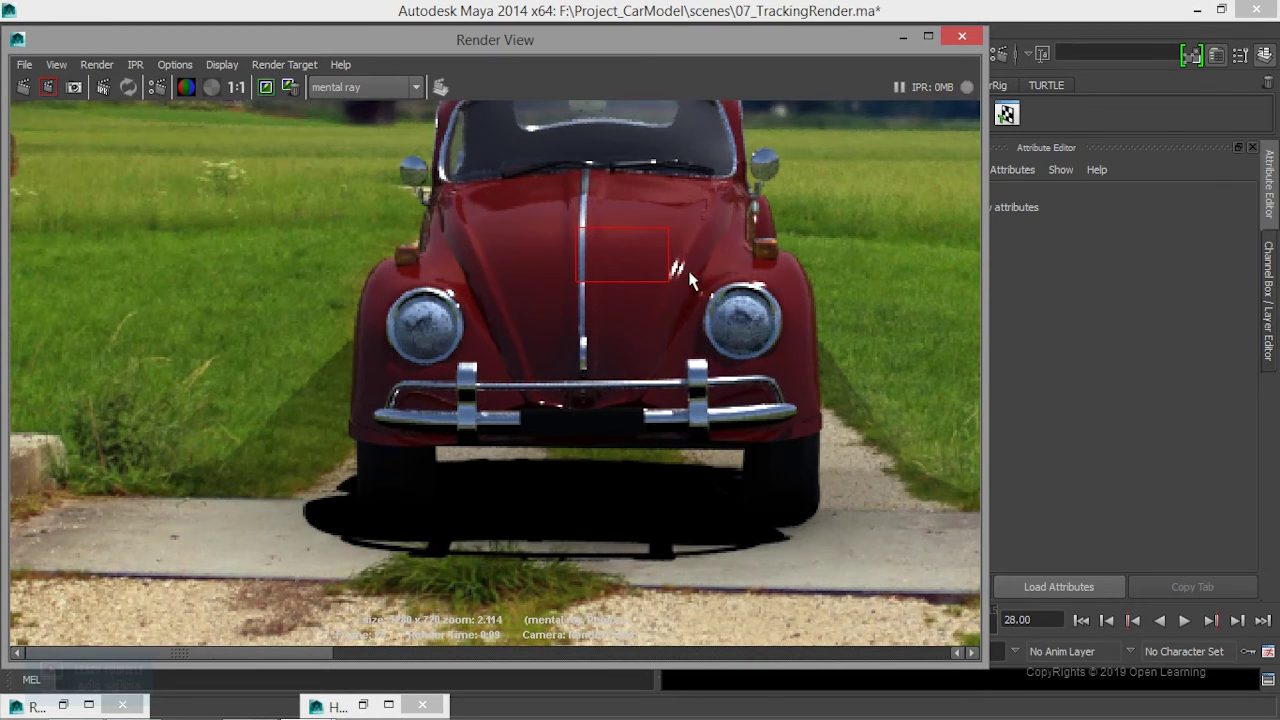
pyautogui.scroll(-3, 705, 300)
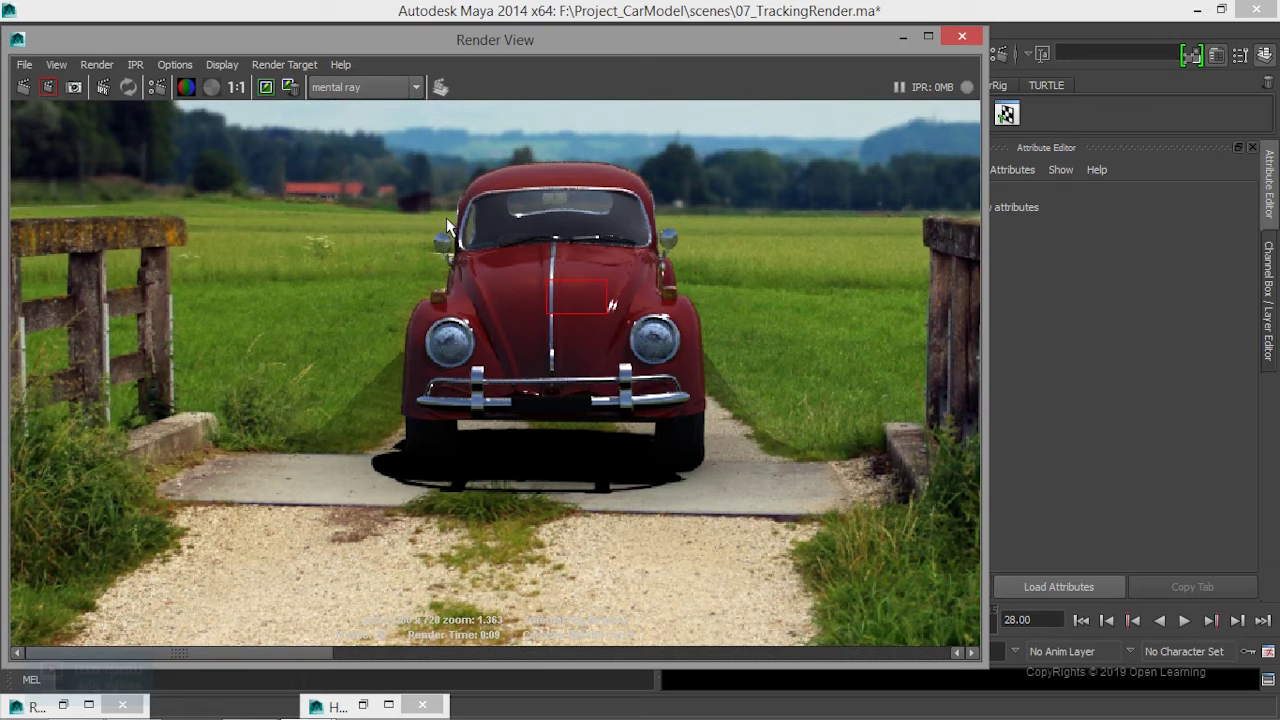
pyautogui.scroll(-2, 471, 314)
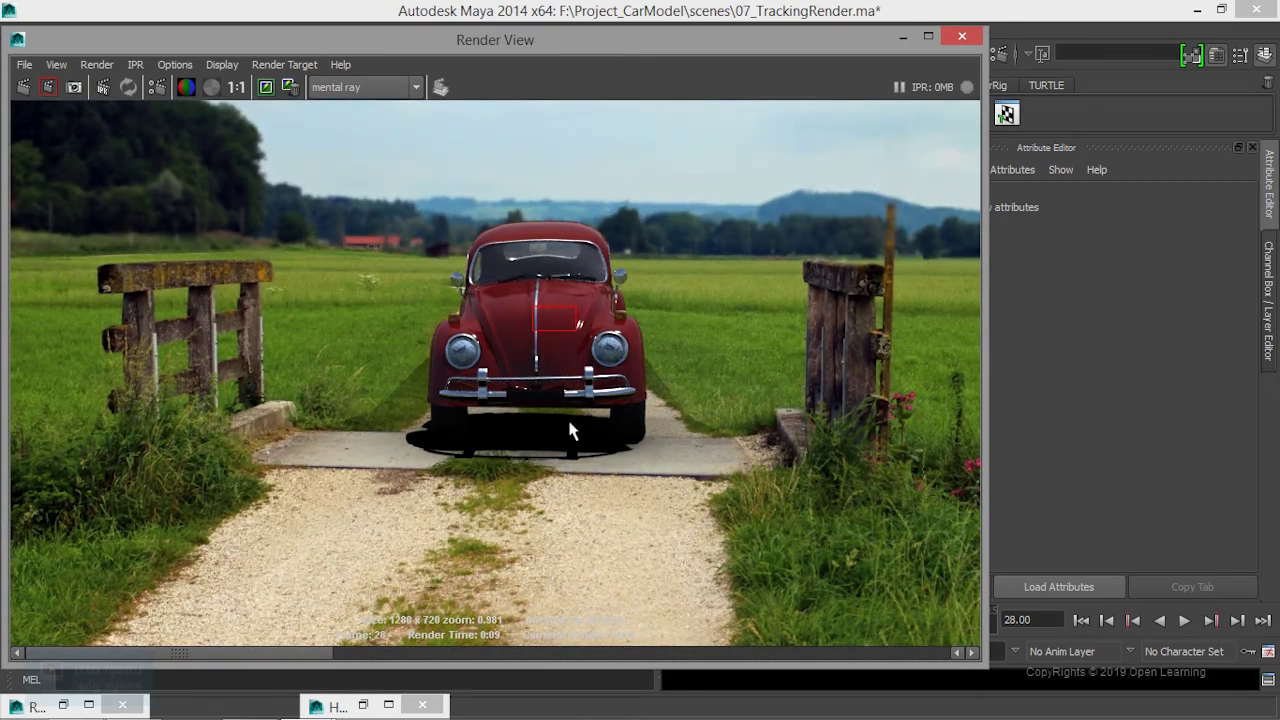
pyautogui.scroll(3, 623, 450)
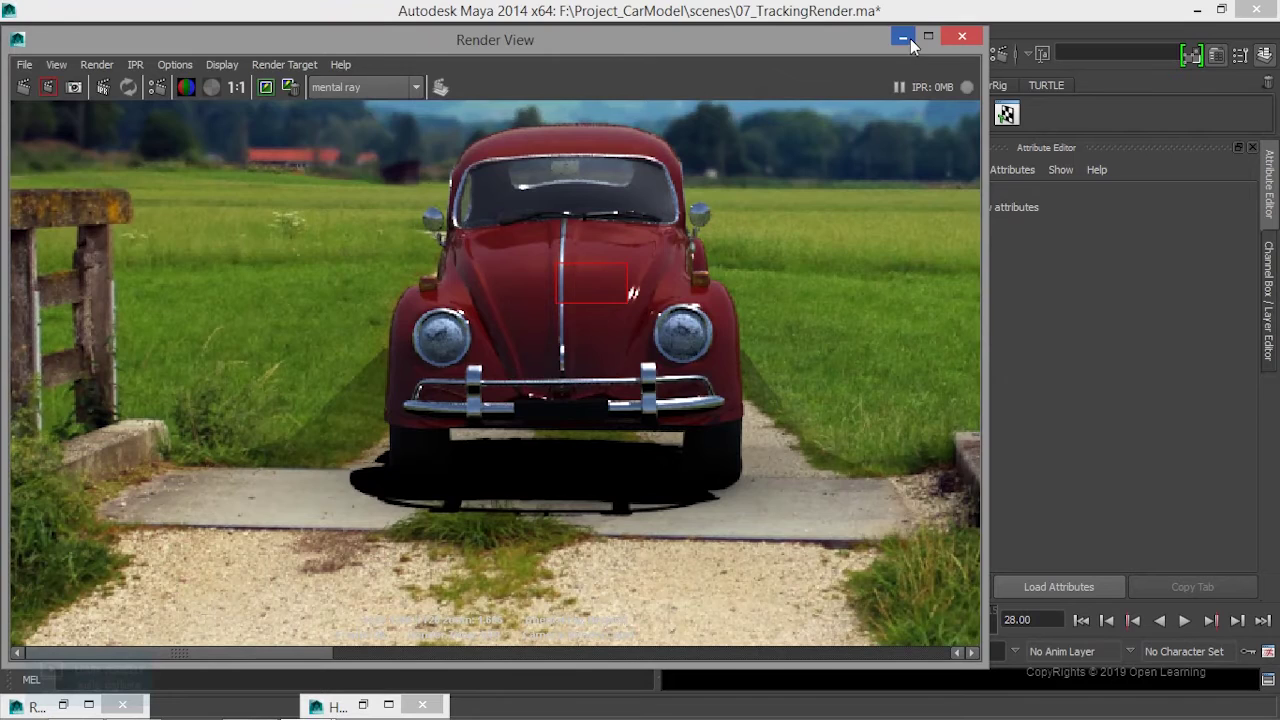
pyautogui.click(903, 37)
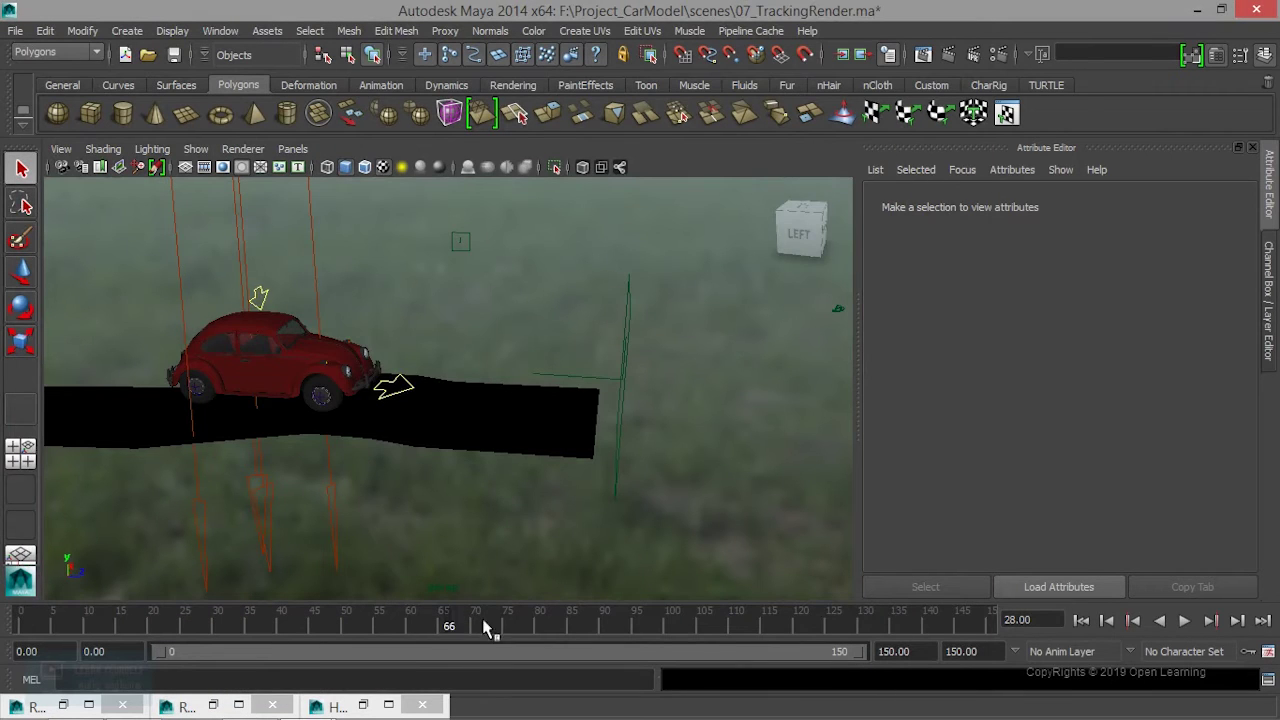
# - Move the time slider to frame 78 and look through RenderCam1
pyautogui.moveTo(486, 622); pyautogui.dragTo(527, 622)
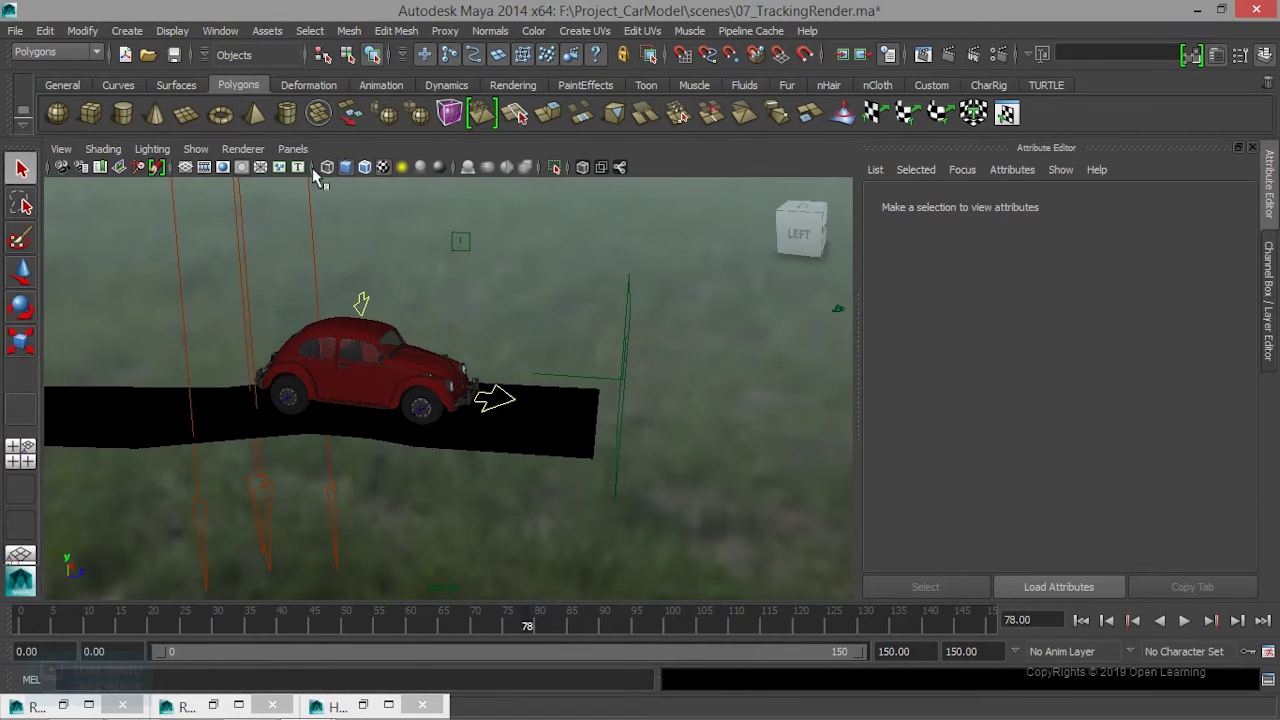
pyautogui.click(293, 149)
pyautogui.click(481, 242)
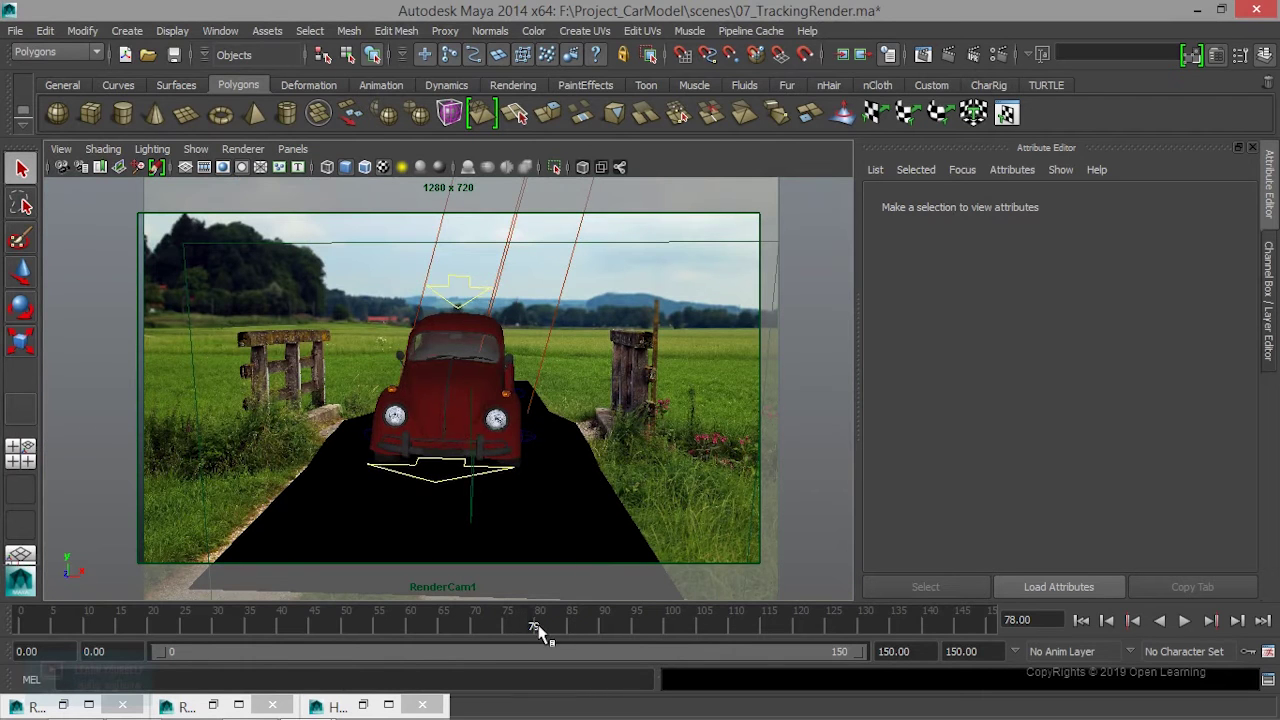
# - Play the animation forward, stop at frame 81, and bring up the Render View
pyautogui.hotkey('alt', 'v')
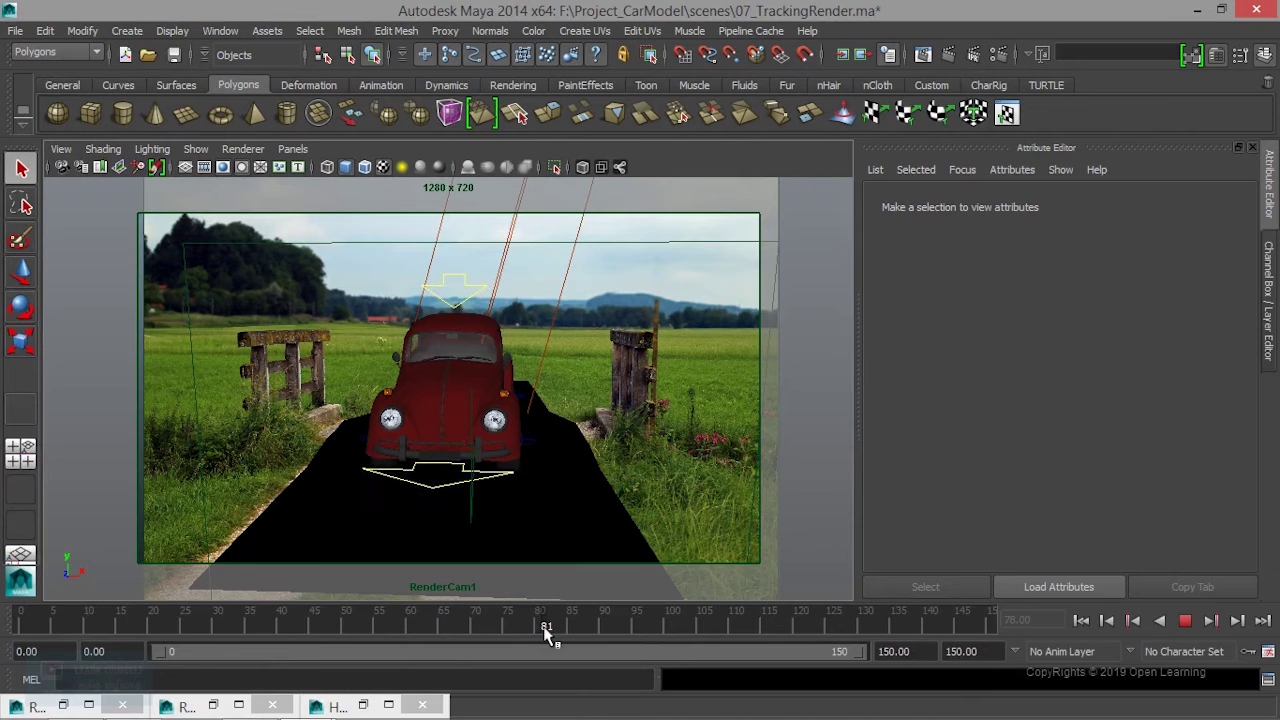
pyautogui.press('Escape')
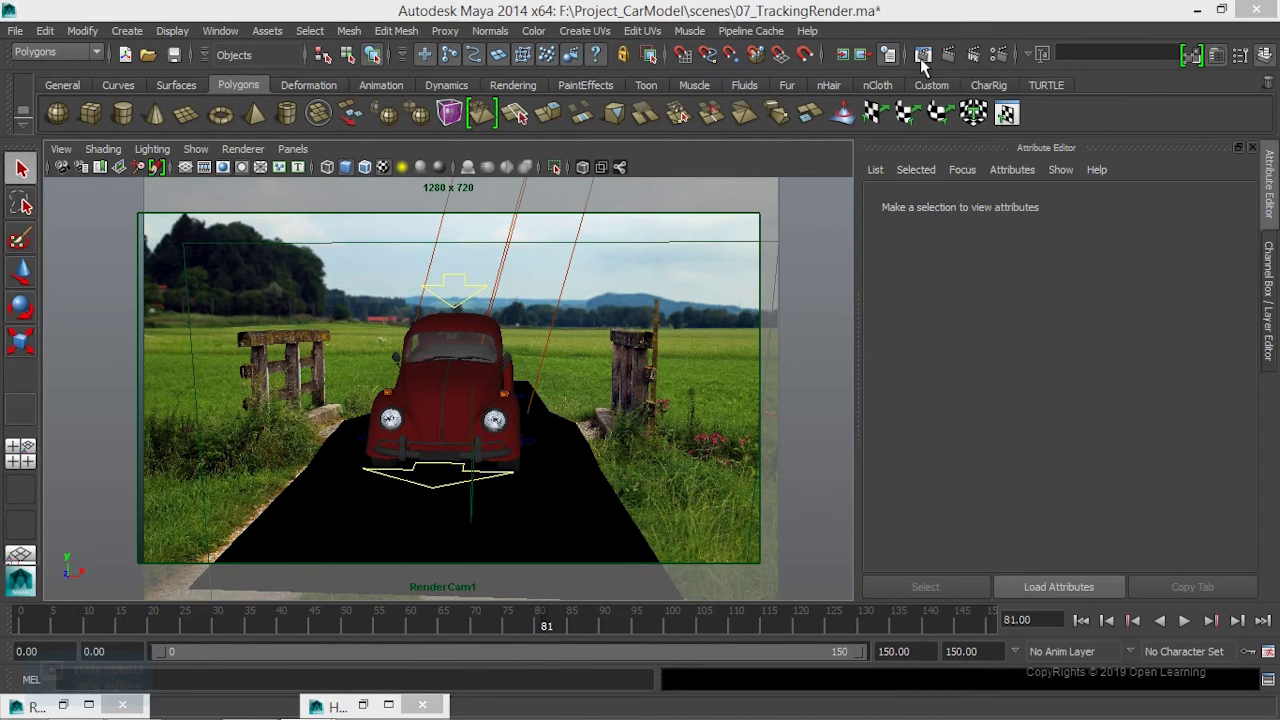
pyautogui.click(922, 56)
# - Render frame 81 in mental ray and zoom in on the car's ground shadow
pyautogui.click(24, 88)
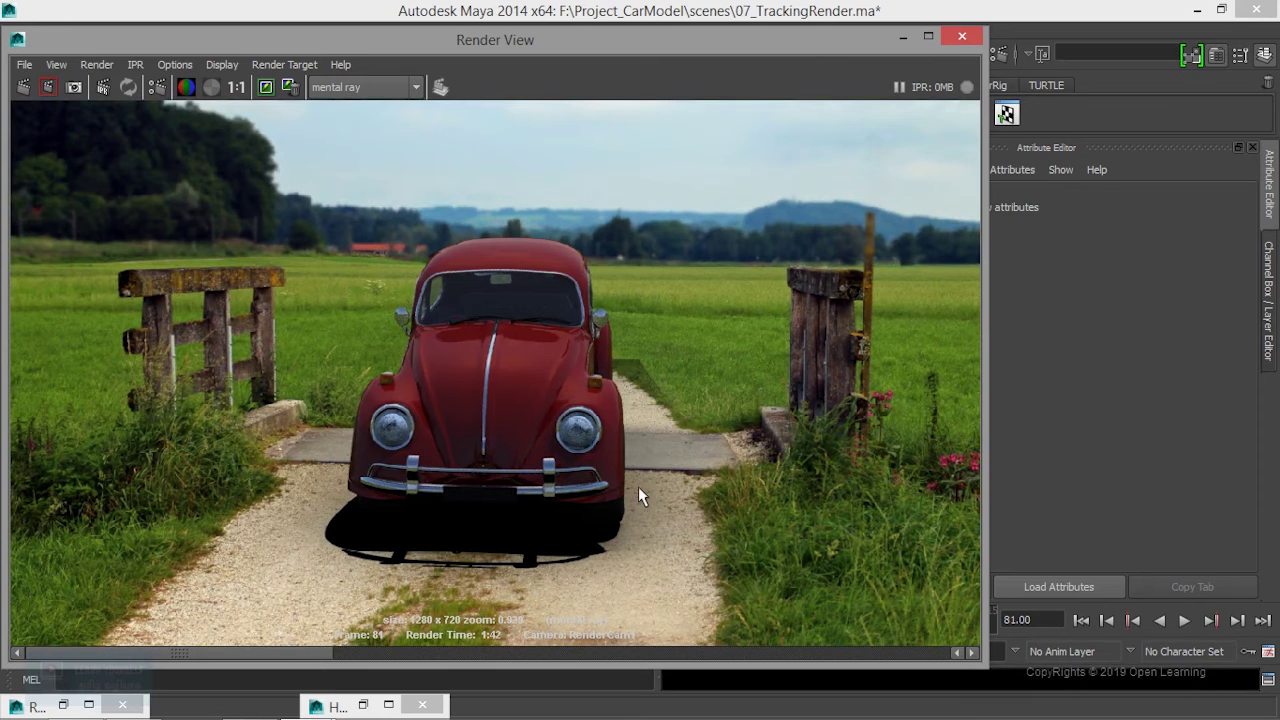
pyautogui.scroll(3, 637, 492)
pyautogui.scroll(1, 600, 505)
pyautogui.keyDown('alt'); pyautogui.moveTo(537, 533); pyautogui.dragTo(557, 331, button='middle'); pyautogui.keyUp('alt')
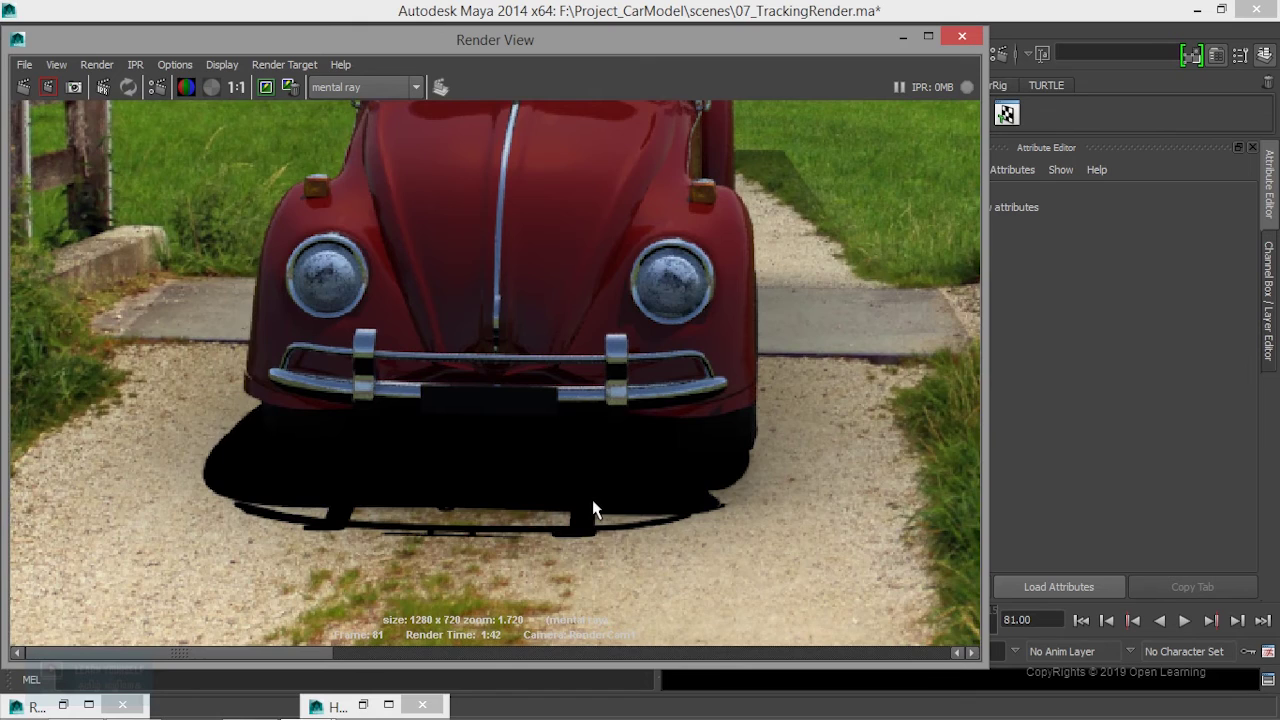
# - Zoom in and out on the finished render to inspect the bumper and shadow
pyautogui.scroll(-2, 592, 500)
pyautogui.scroll(-1, 592, 500)
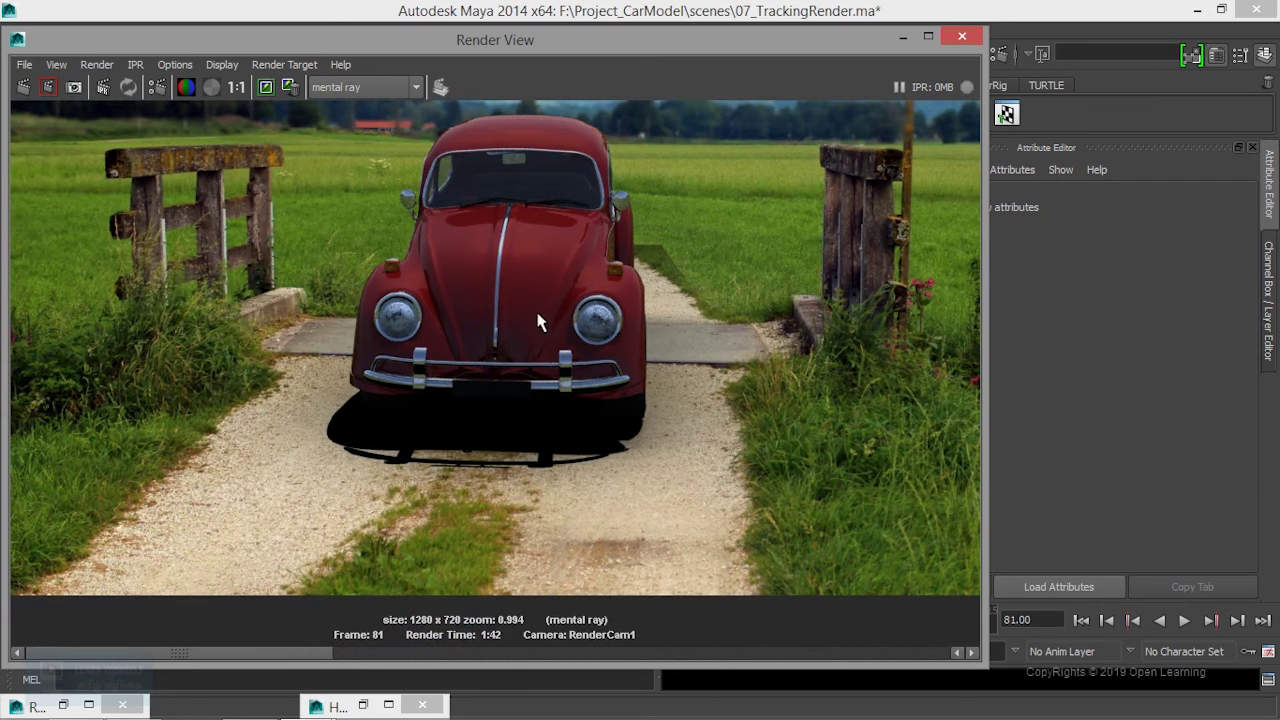
pyautogui.scroll(2, 549, 397)
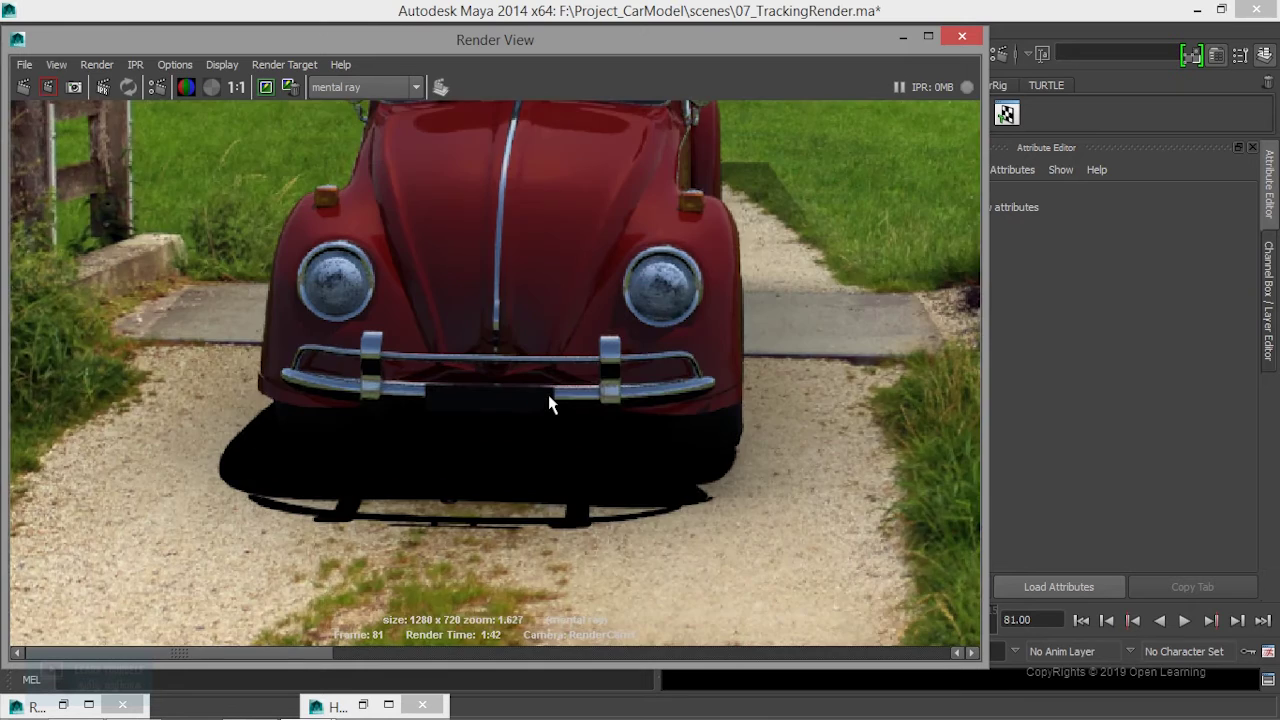
pyautogui.scroll(2, 549, 397)
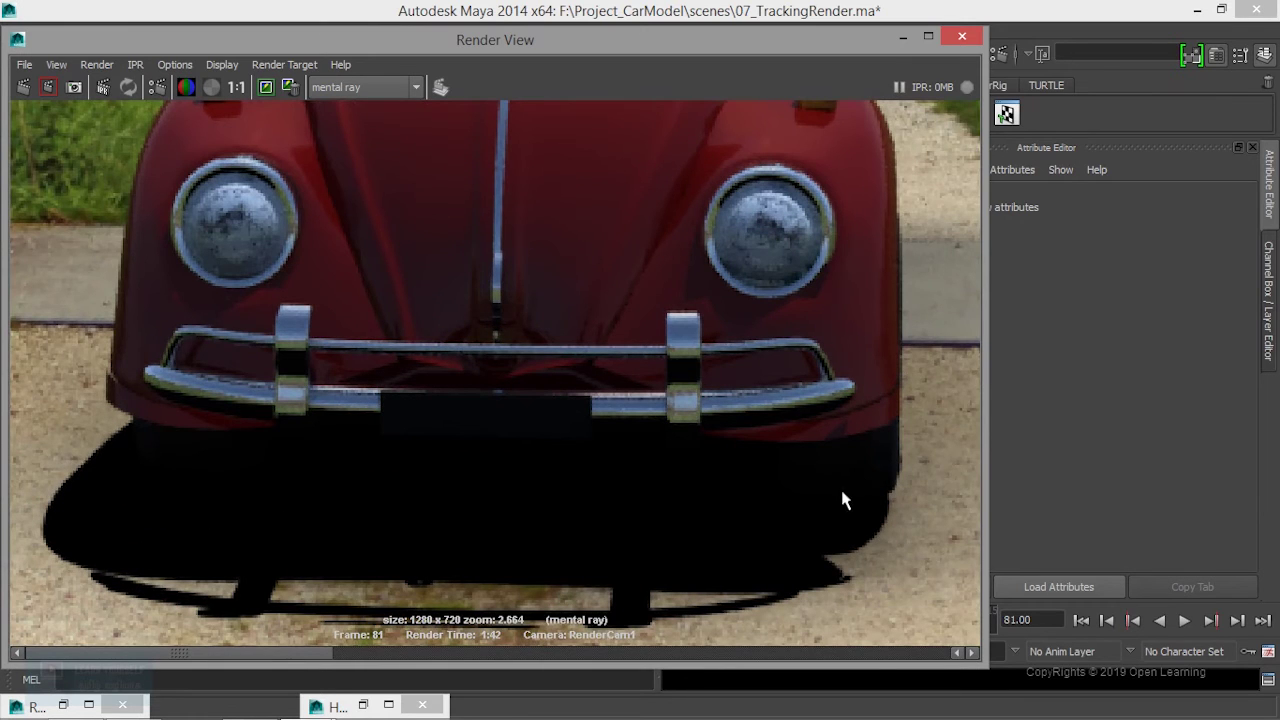
pyautogui.scroll(-1, 891, 608)
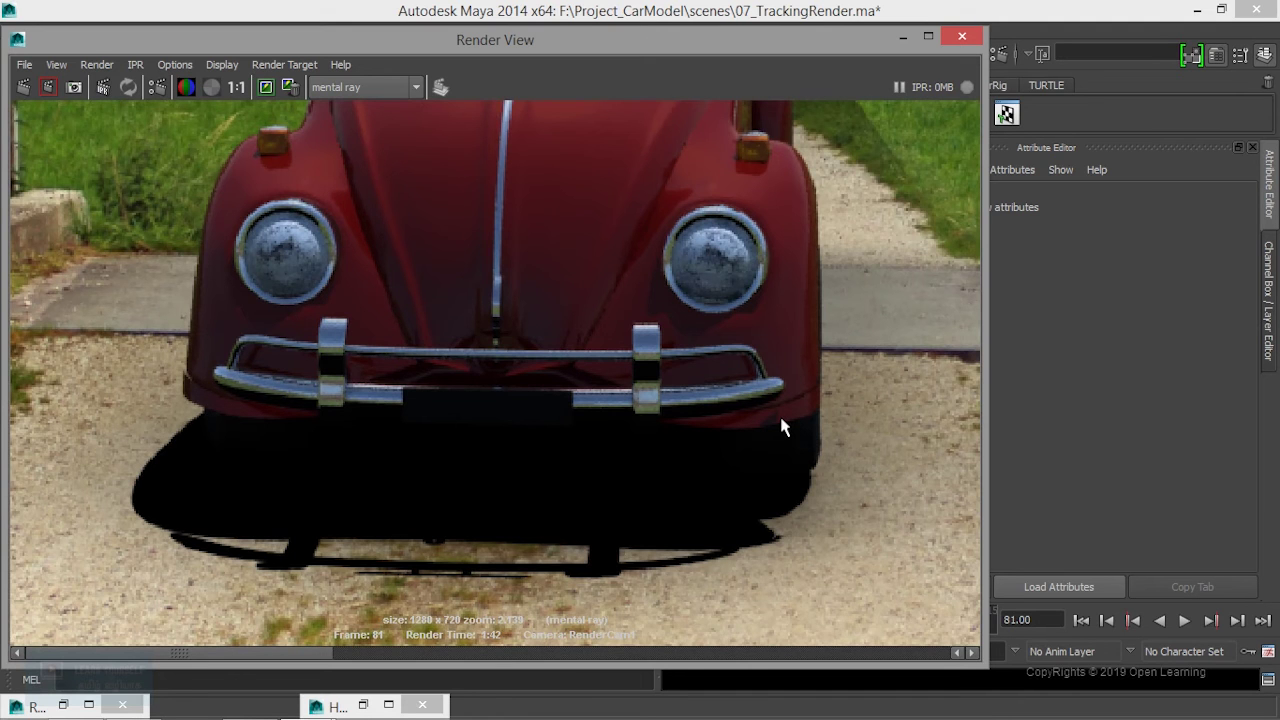
pyautogui.scroll(-1, 729, 514)
pyautogui.scroll(-1, 729, 514)
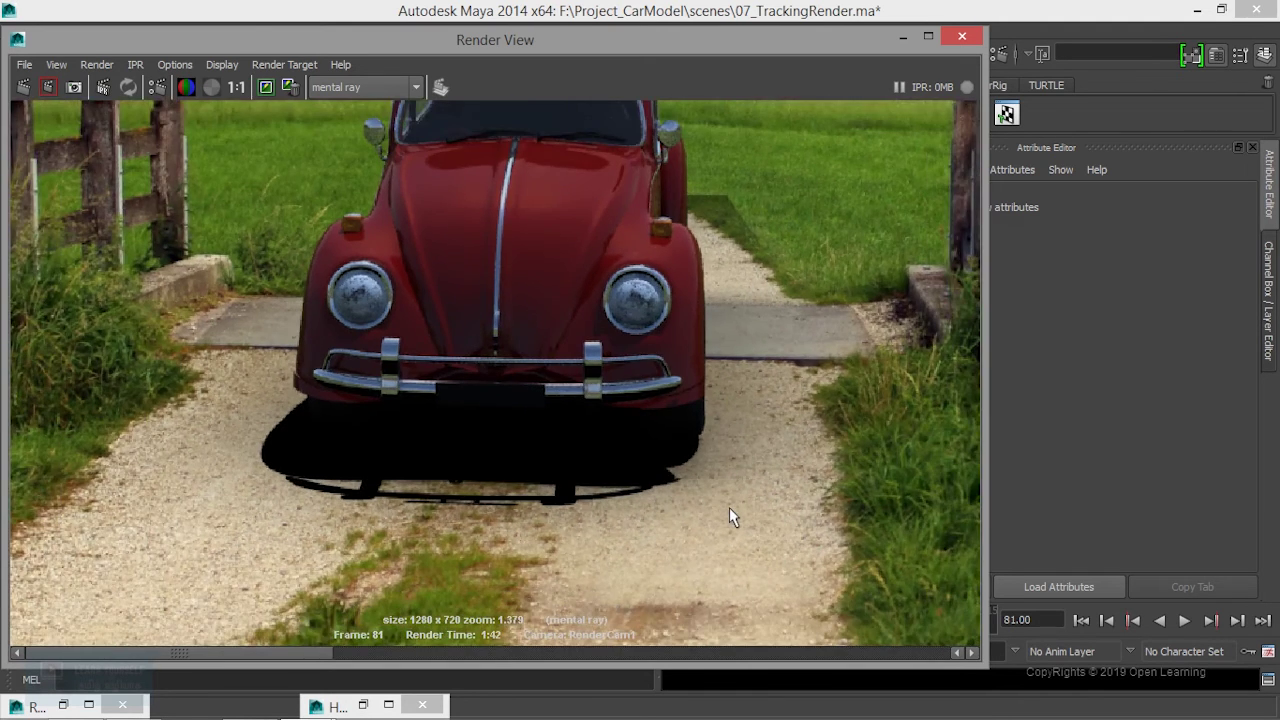
pyautogui.scroll(-1, 729, 510)
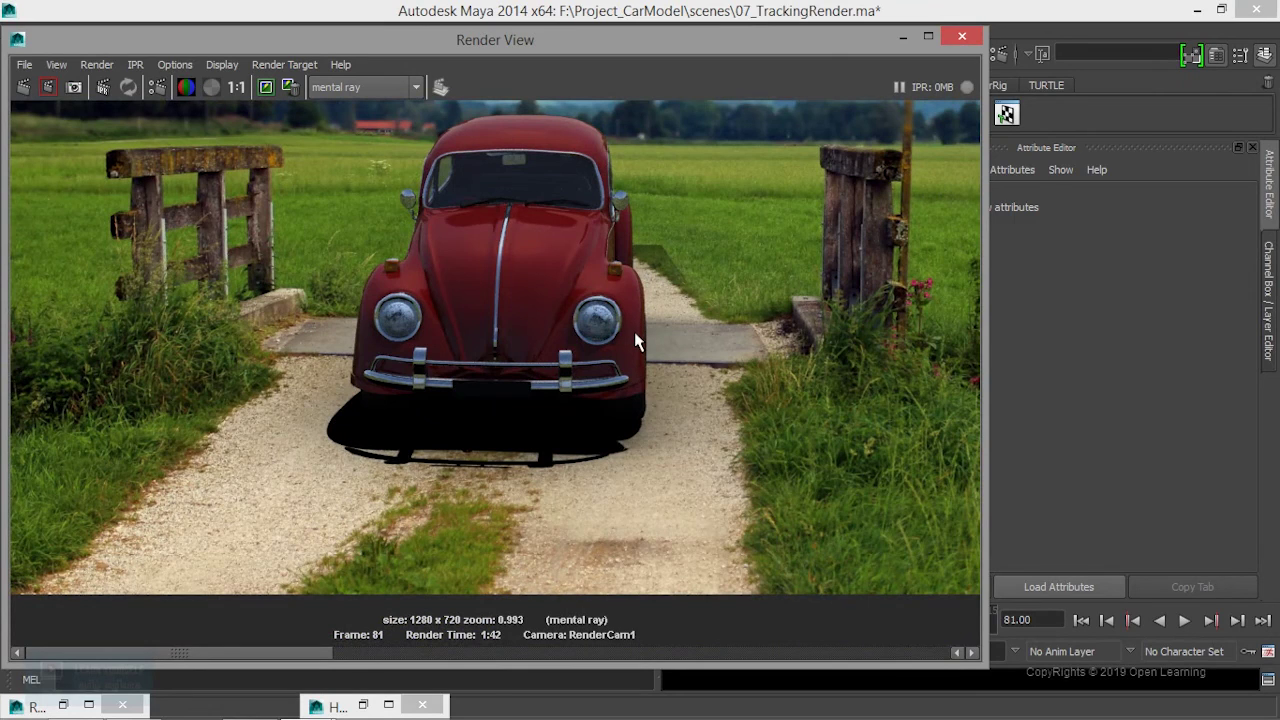